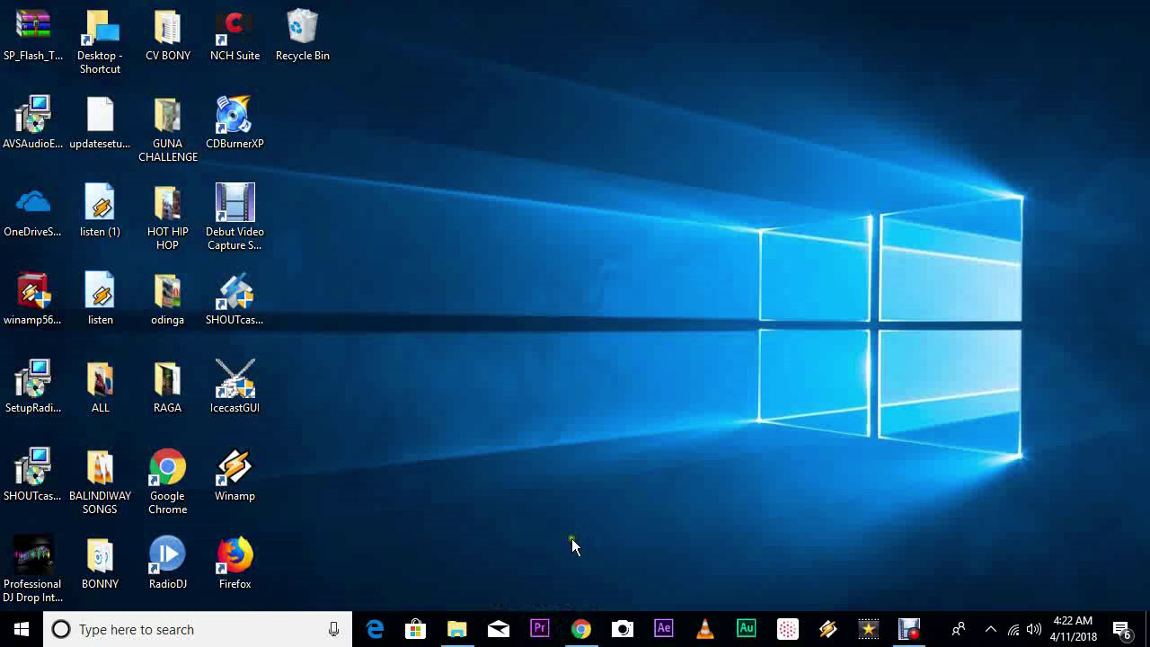
click(583, 636)
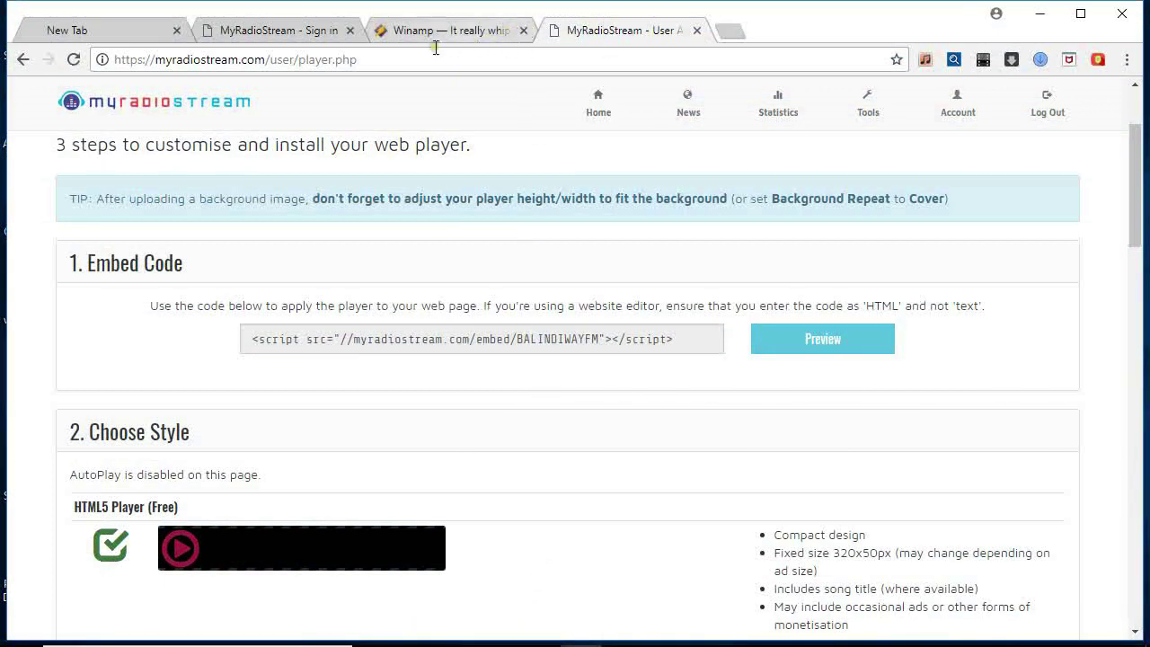
click(170, 31)
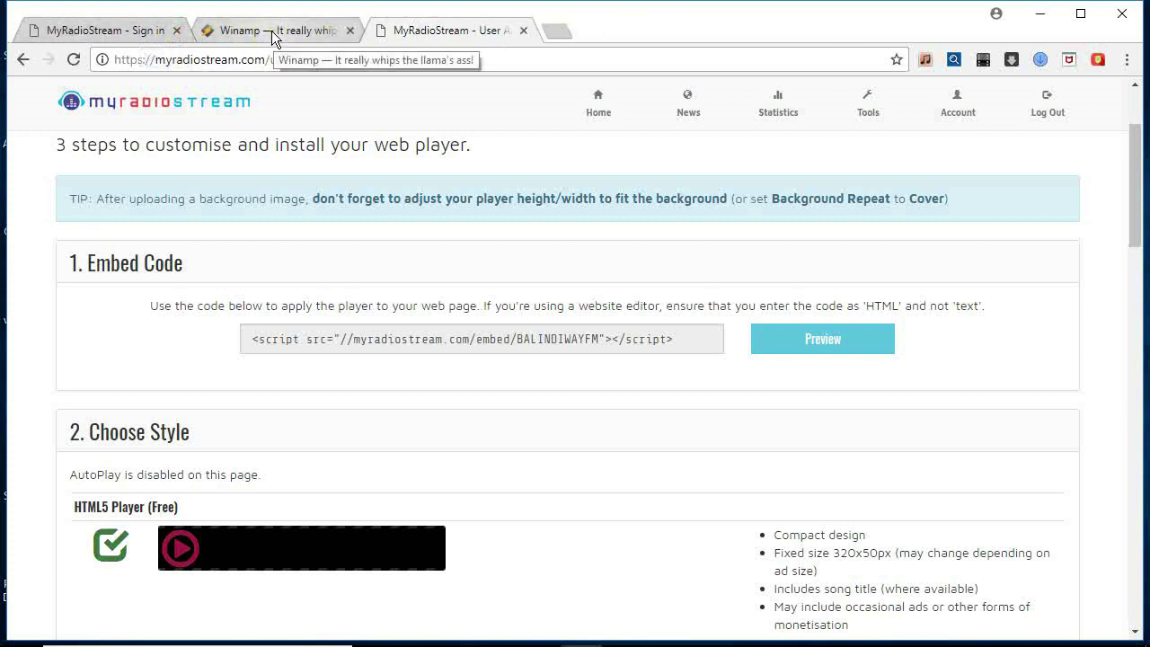
click(271, 31)
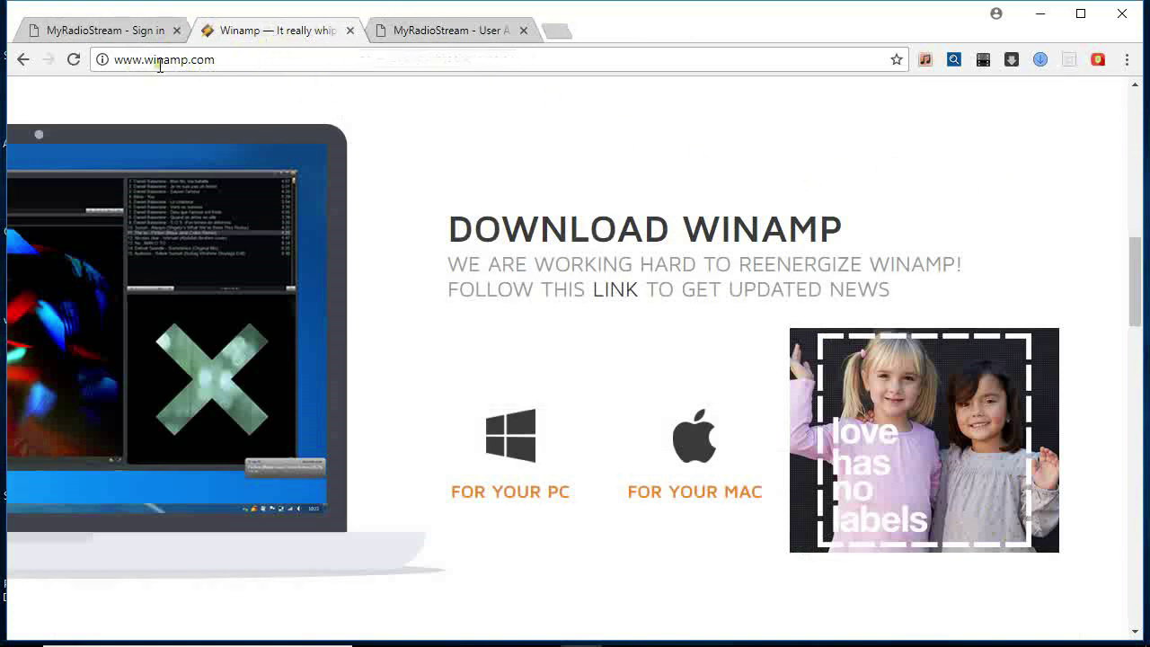
mouse_move(115, 61)
mouse_down()
mouse_move(217, 60)
mouse_move(113, 60)
mouse_up()
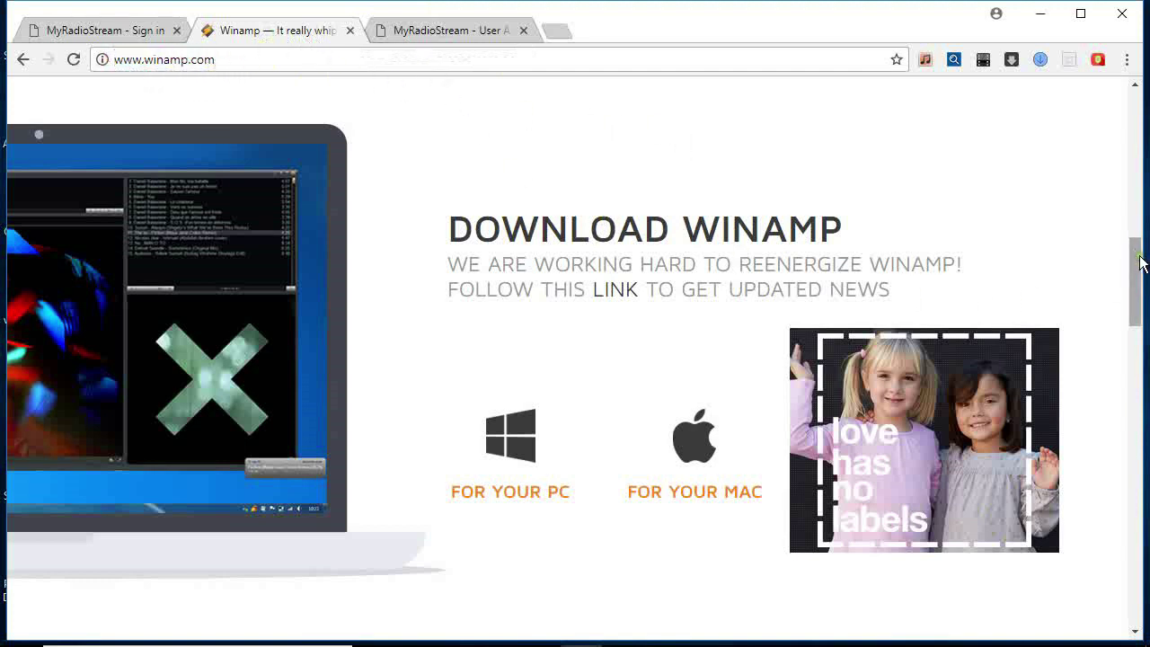
drag(1139, 261, 1137, 290)
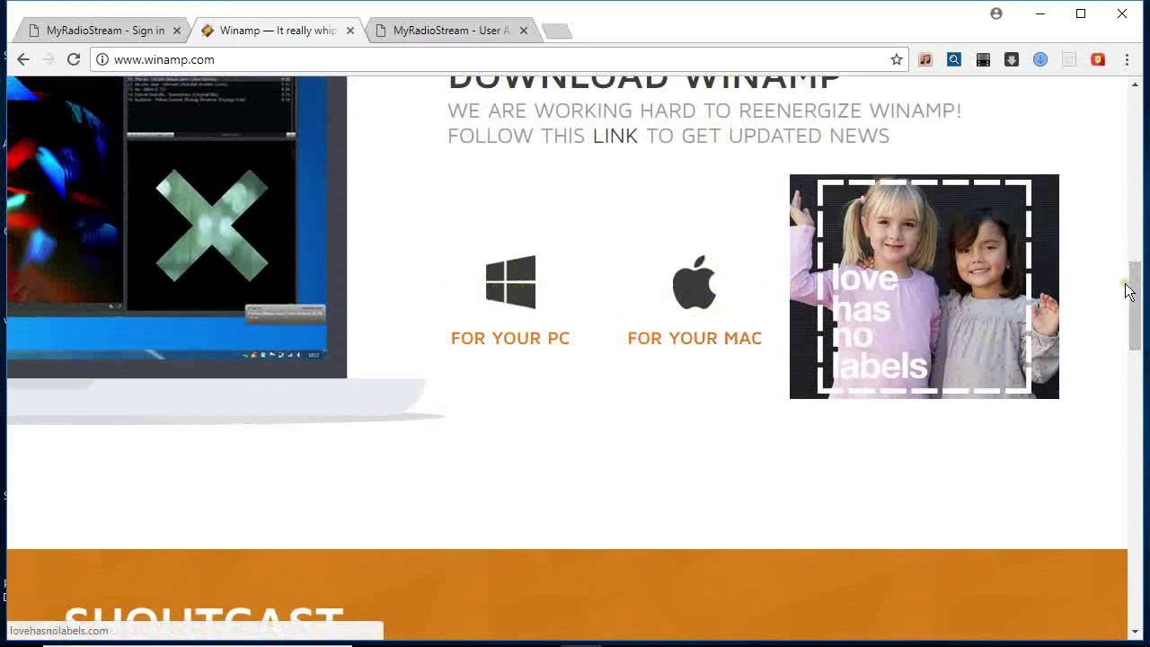
scroll(1135, 303, up, 5)
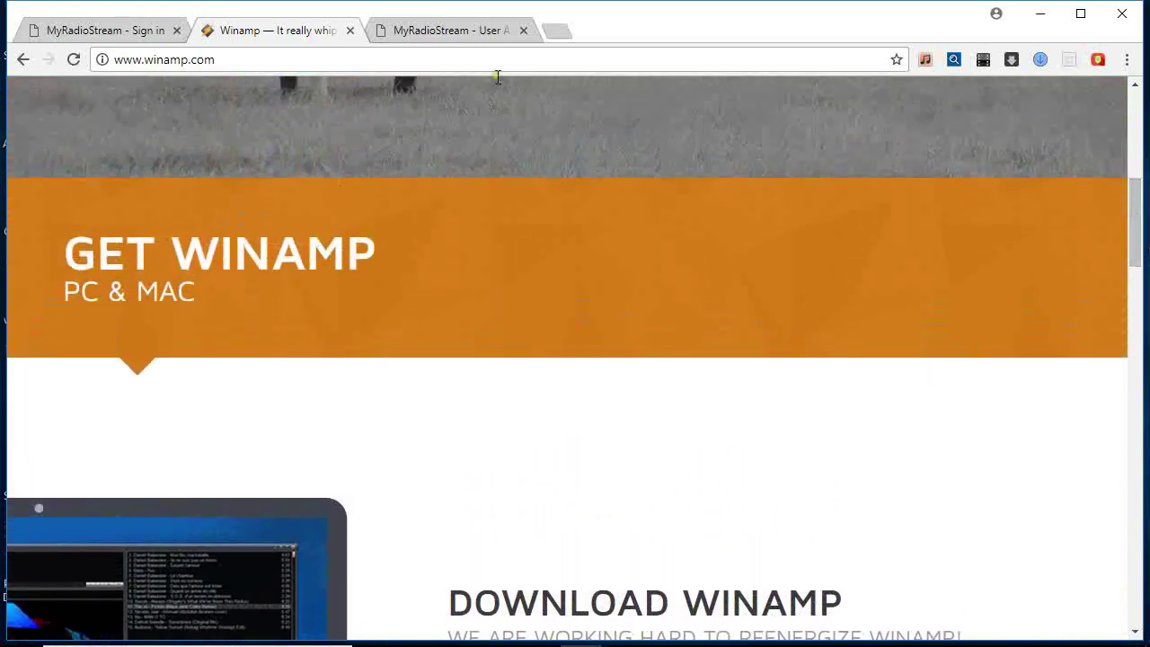
Open shoutcast.com in a new browser tab and look through its list of top stations
click(557, 36)
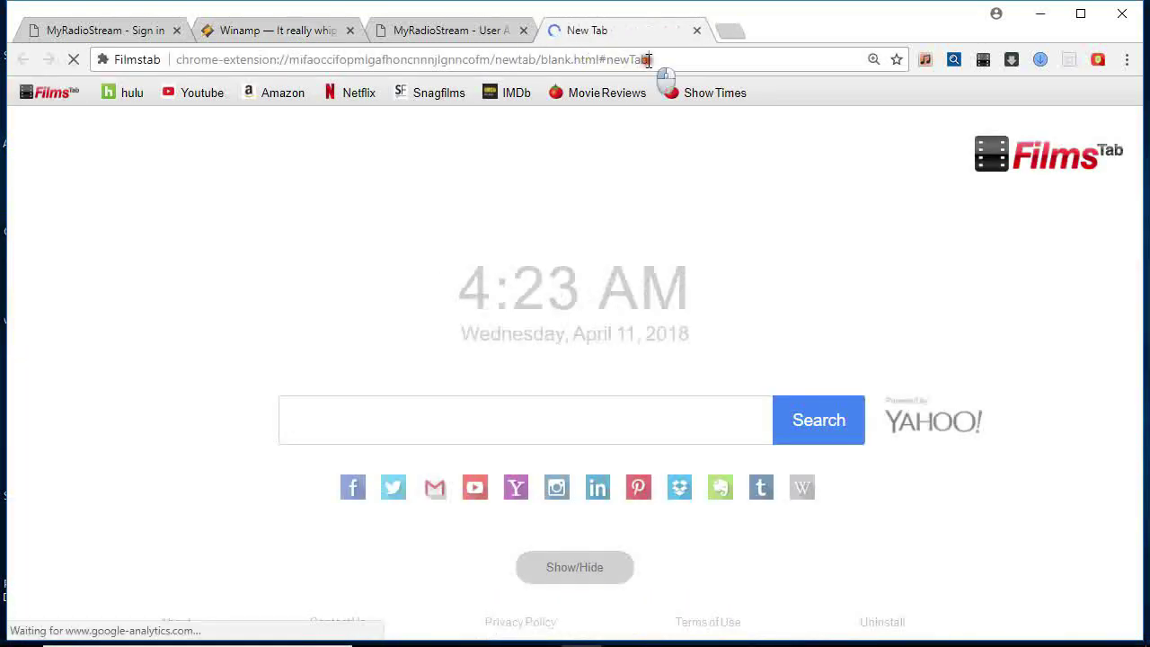
click(647, 59)
text(sh)
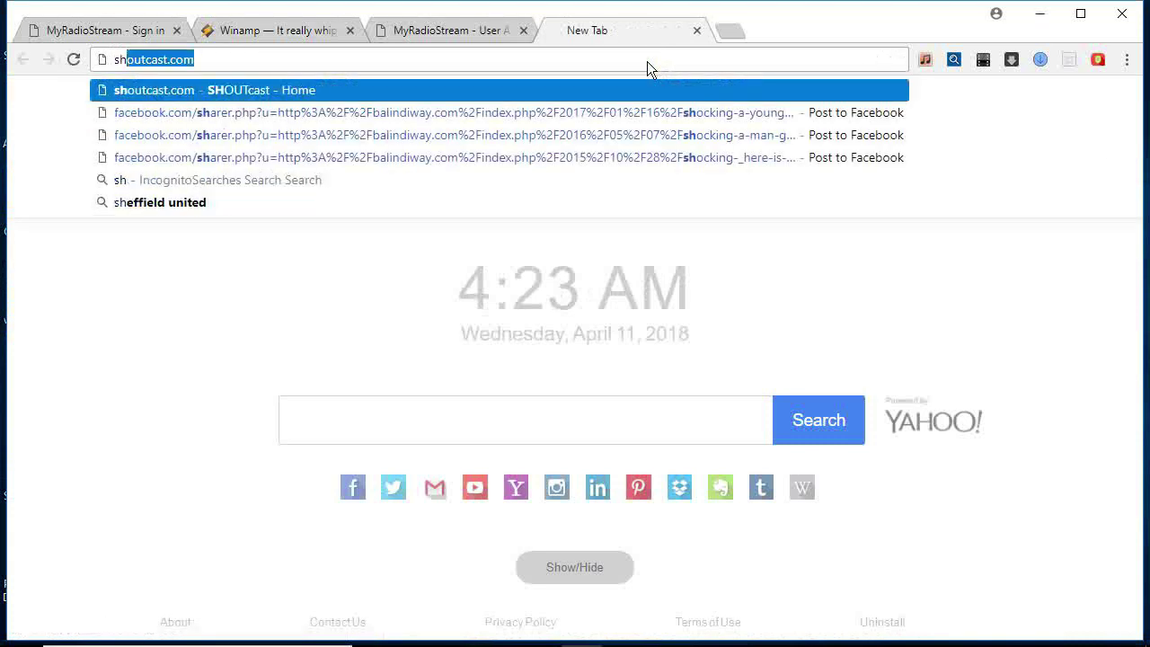
text(out)
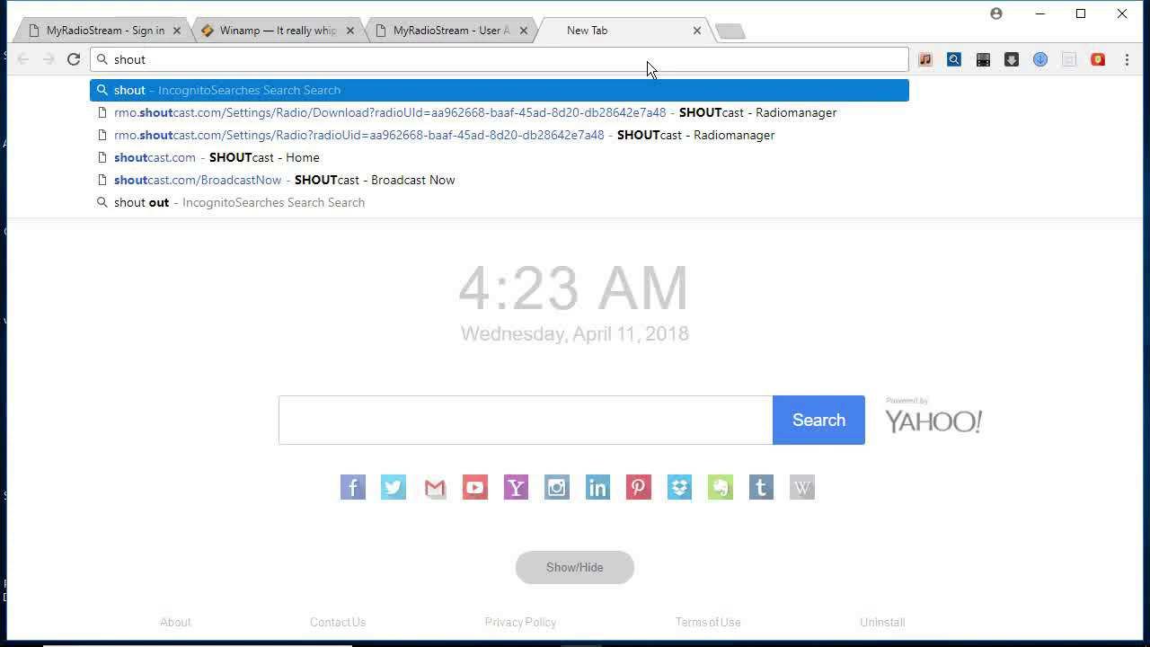
text(c)
key(Return)
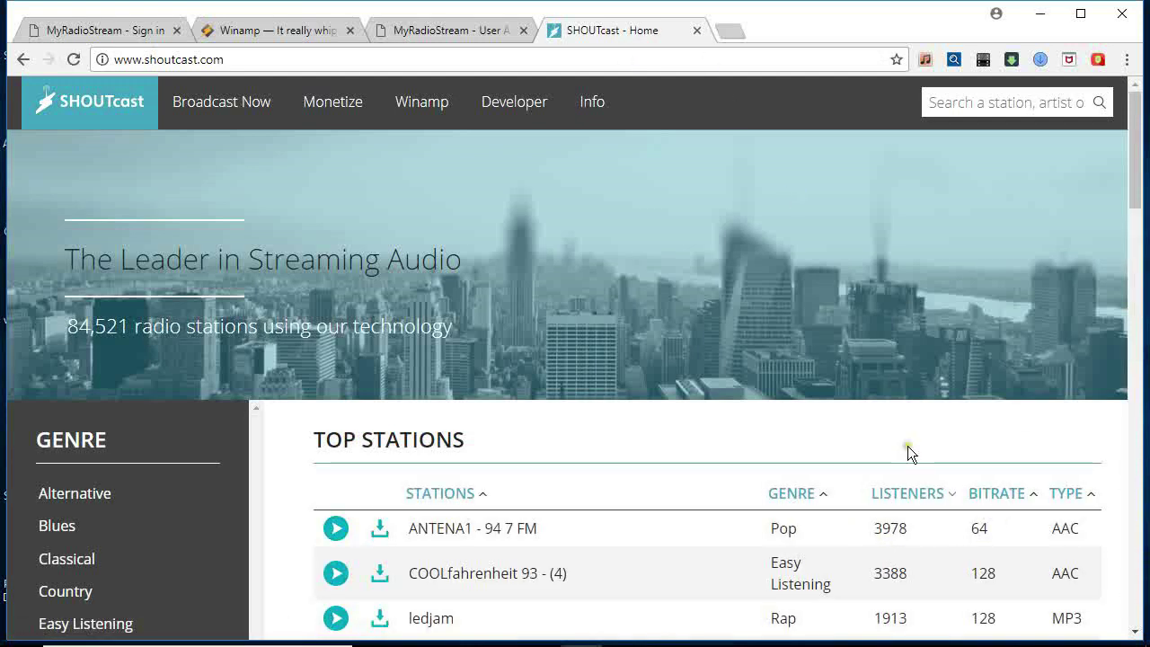
drag(1134, 120, 1147, 242)
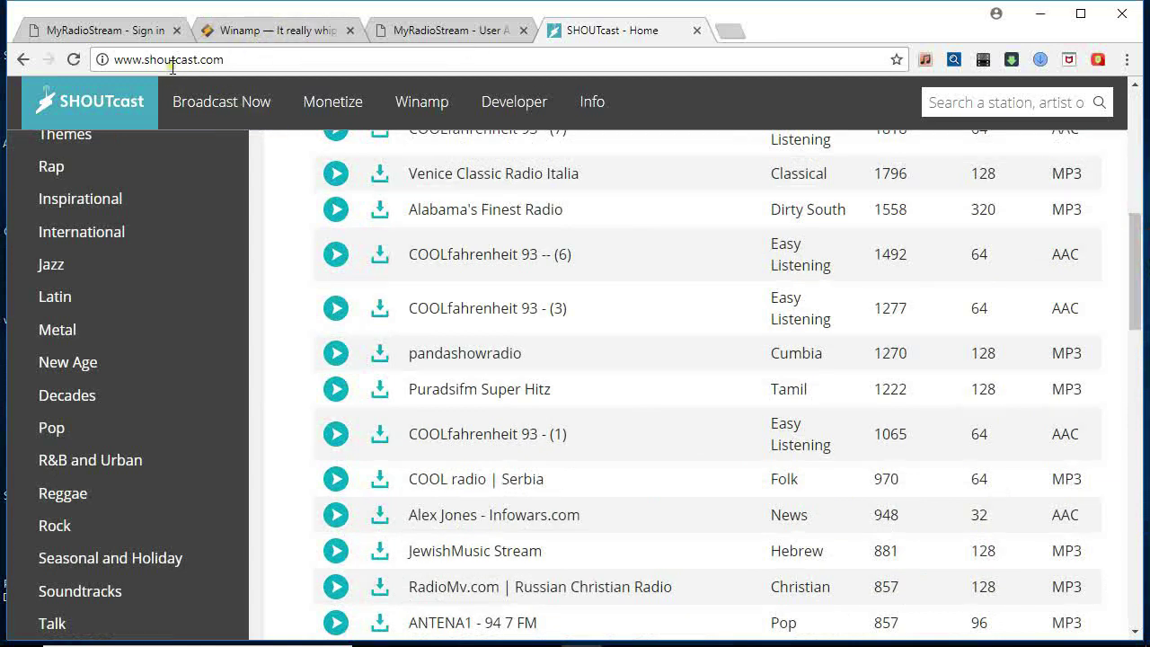
click(1040, 18)
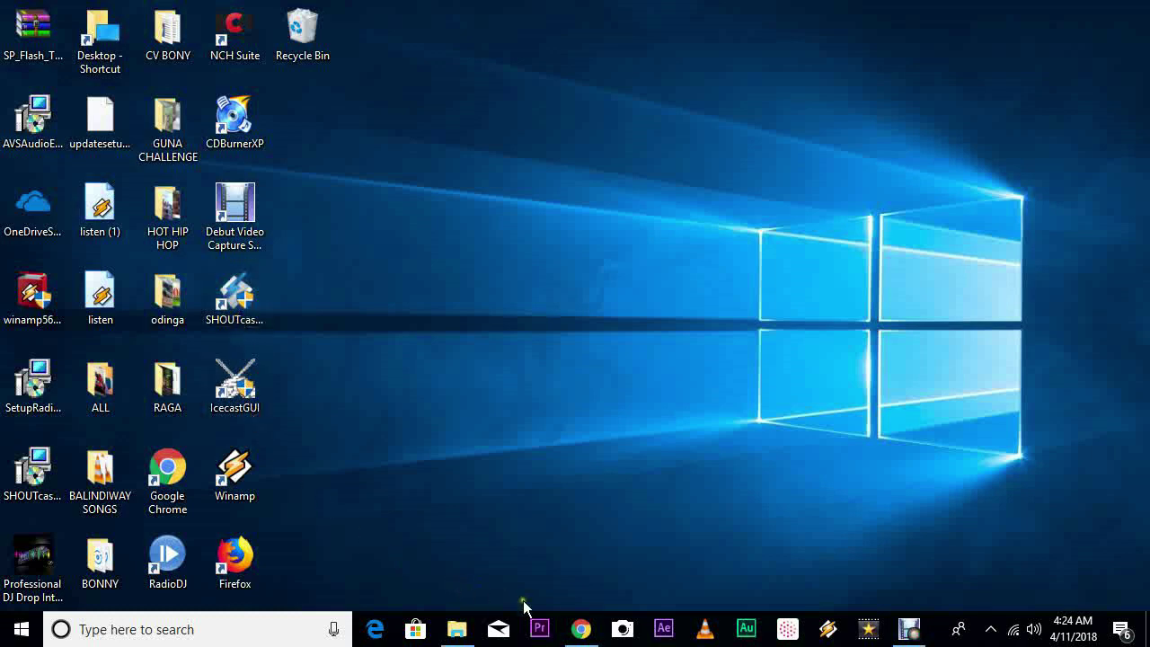
Return to Chrome and close the MyRadioStream user area and SHOUTcast tabs
click(583, 631)
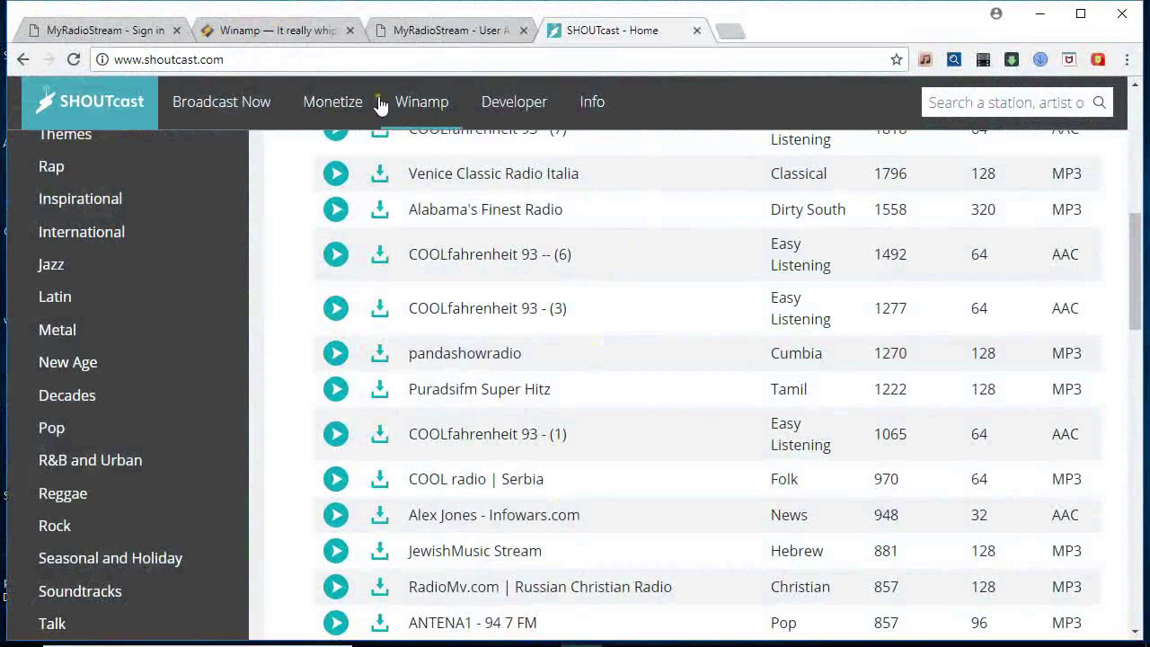
click(524, 29)
click(524, 30)
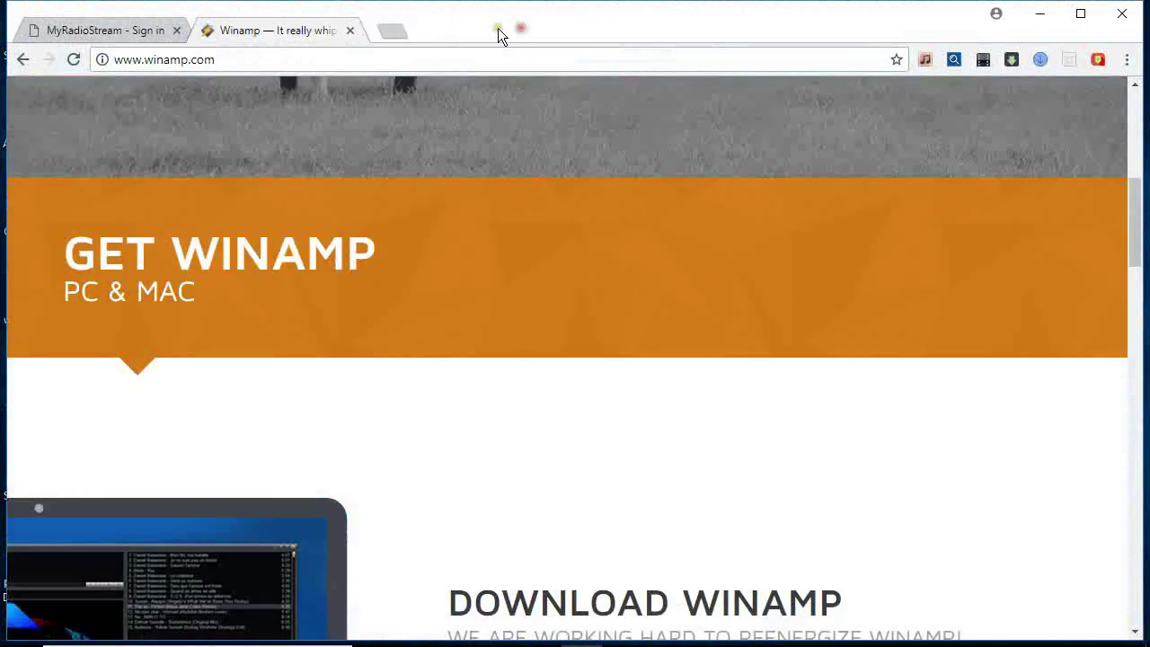
Open the myradiostream.com home page in a new browser tab
click(381, 31)
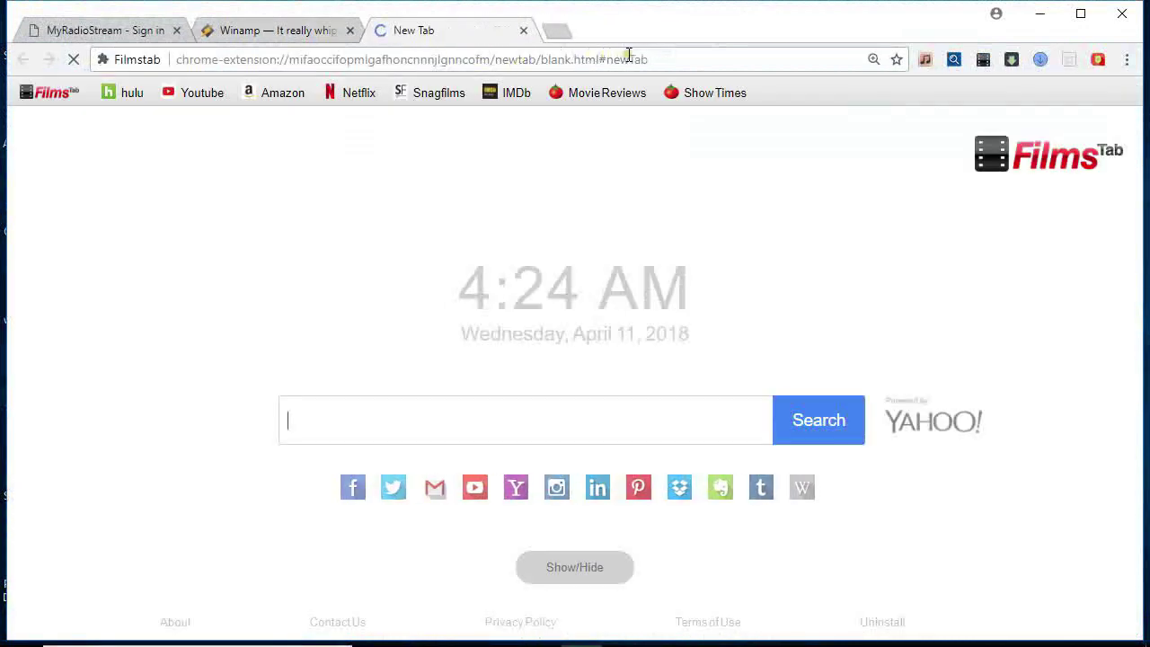
click(665, 60)
text(m)
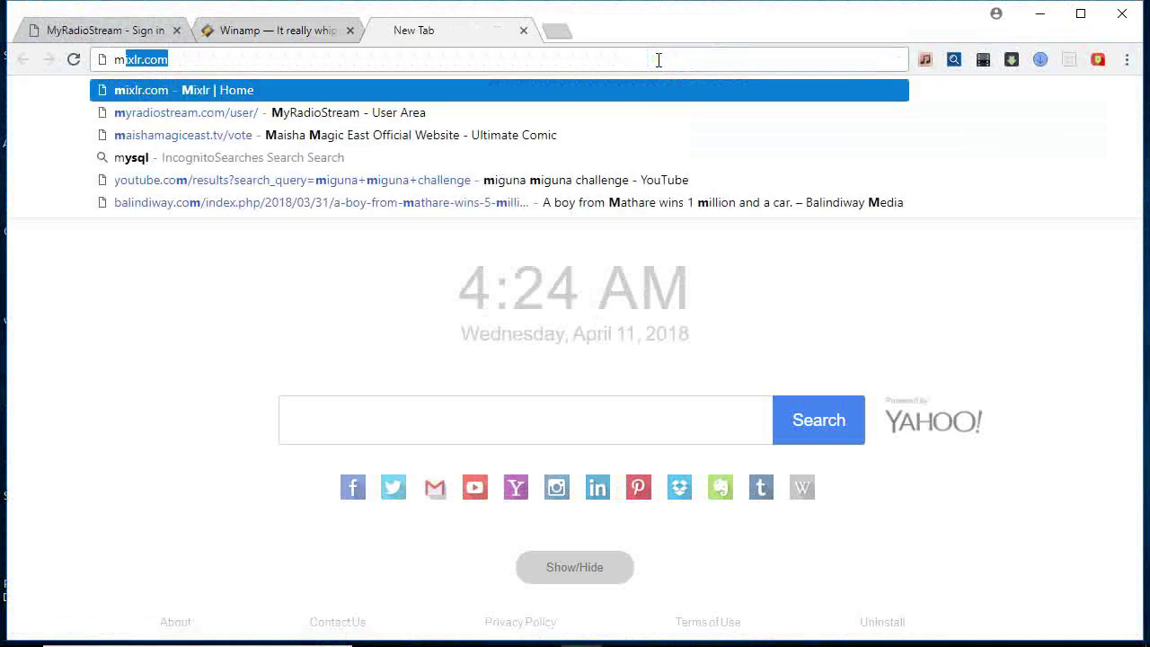
text(yradiostream)
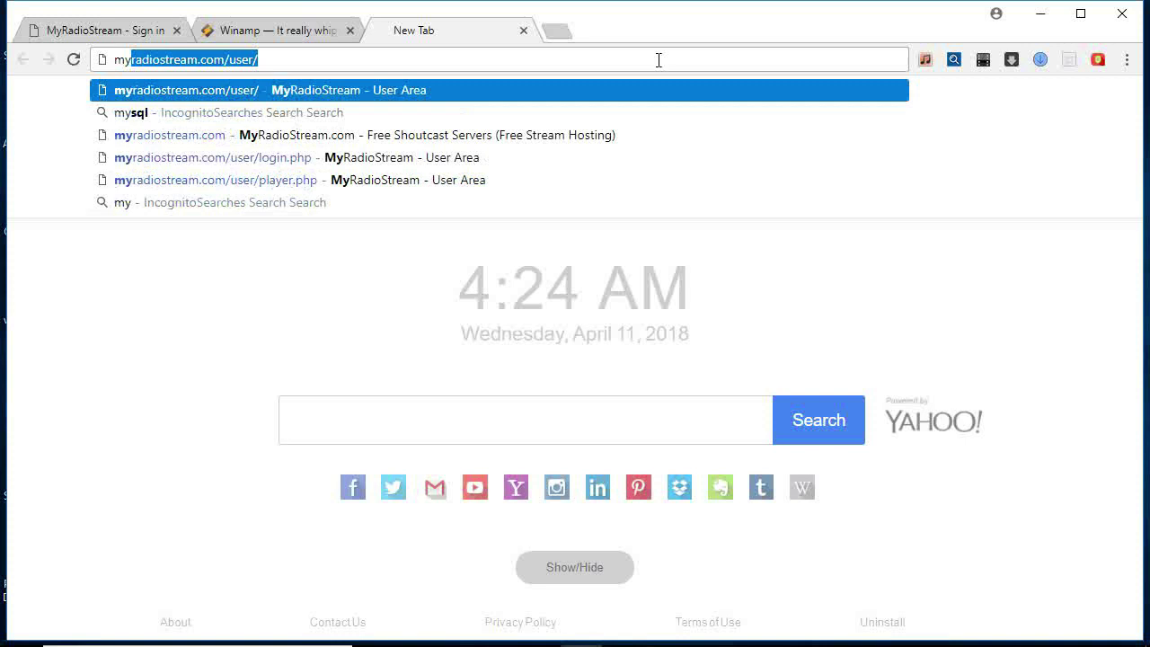
click(269, 59)
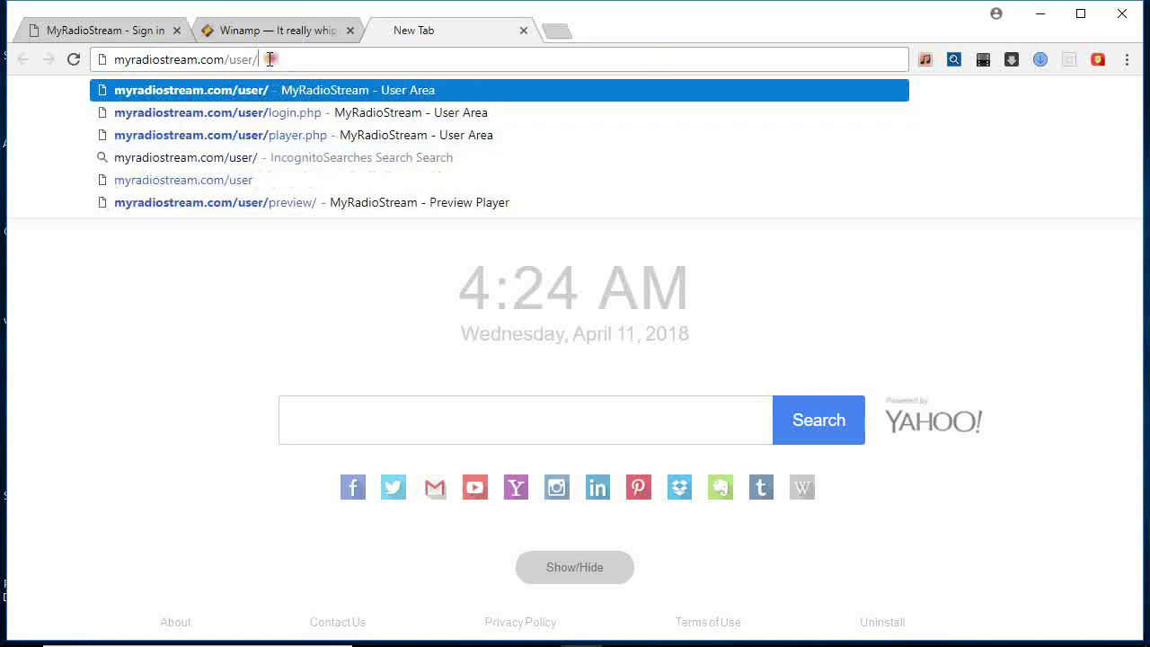
key(BackSpace)
key(BackSpace)
key(BackSpace)
key(BackSpace)
key(BackSpace)
key(BackSpace)
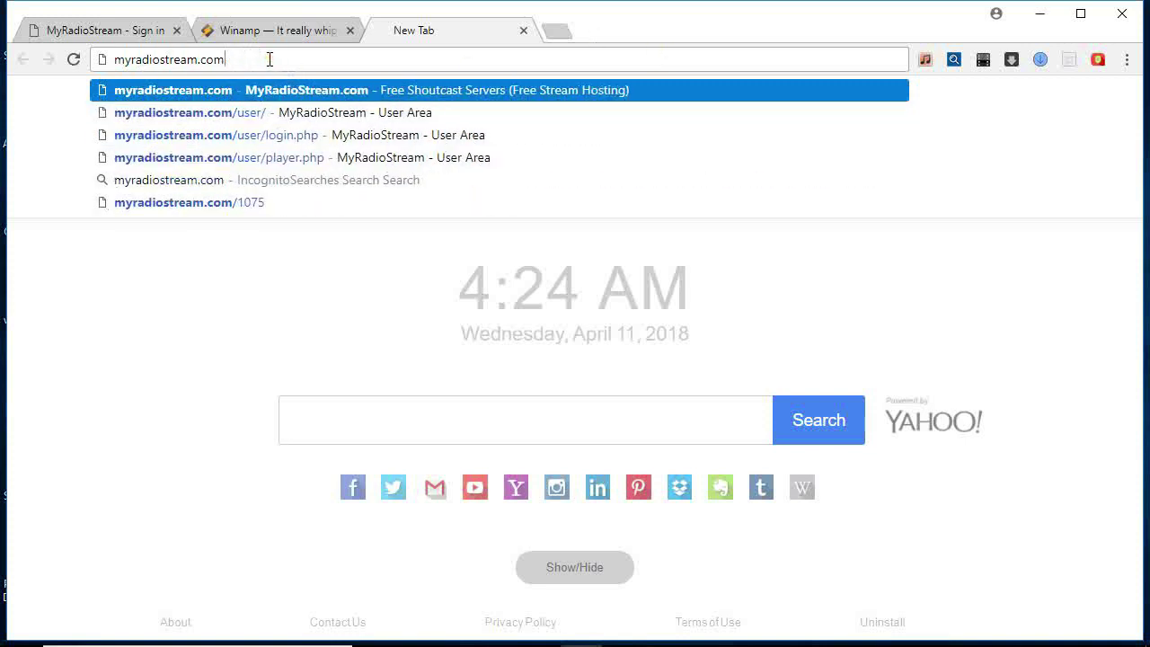
key(Return)
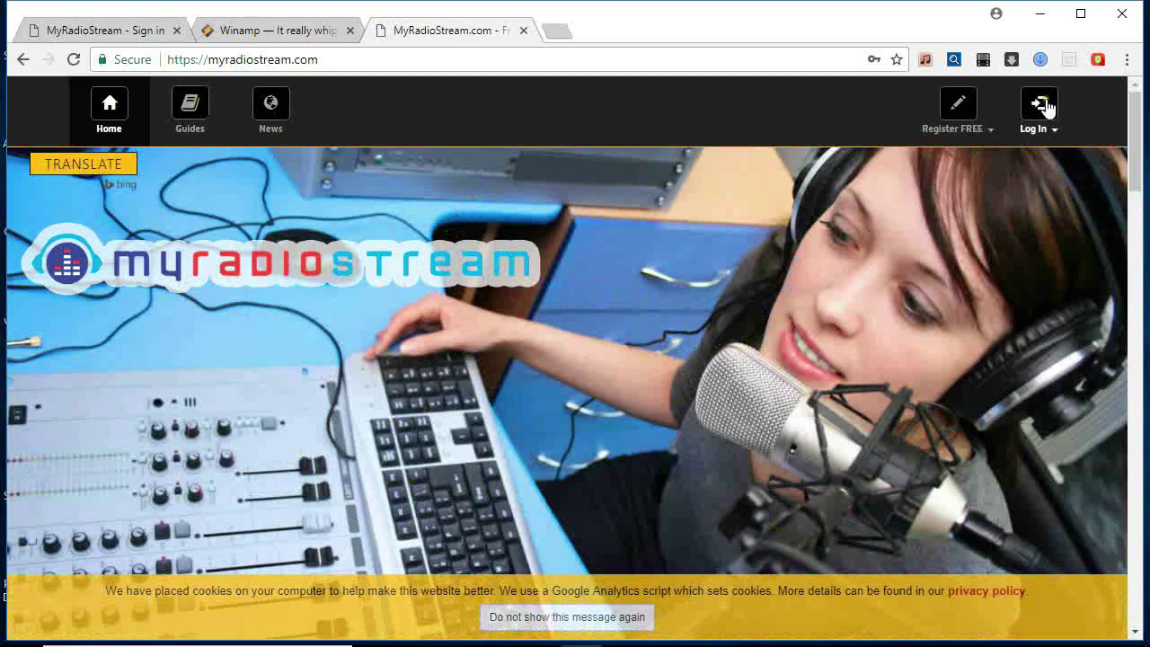
View the free registration form on the MyRadioStream home page and close it without registering
scroll(1139, 133, down, 1)
drag(1139, 133, 1140, 90)
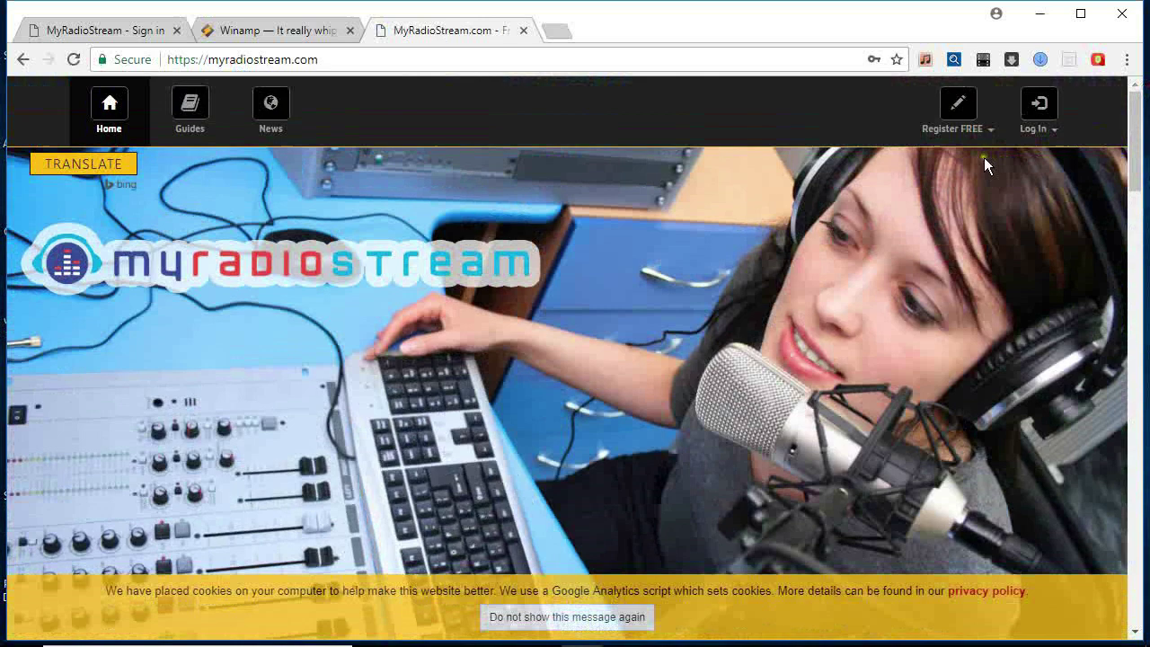
click(958, 110)
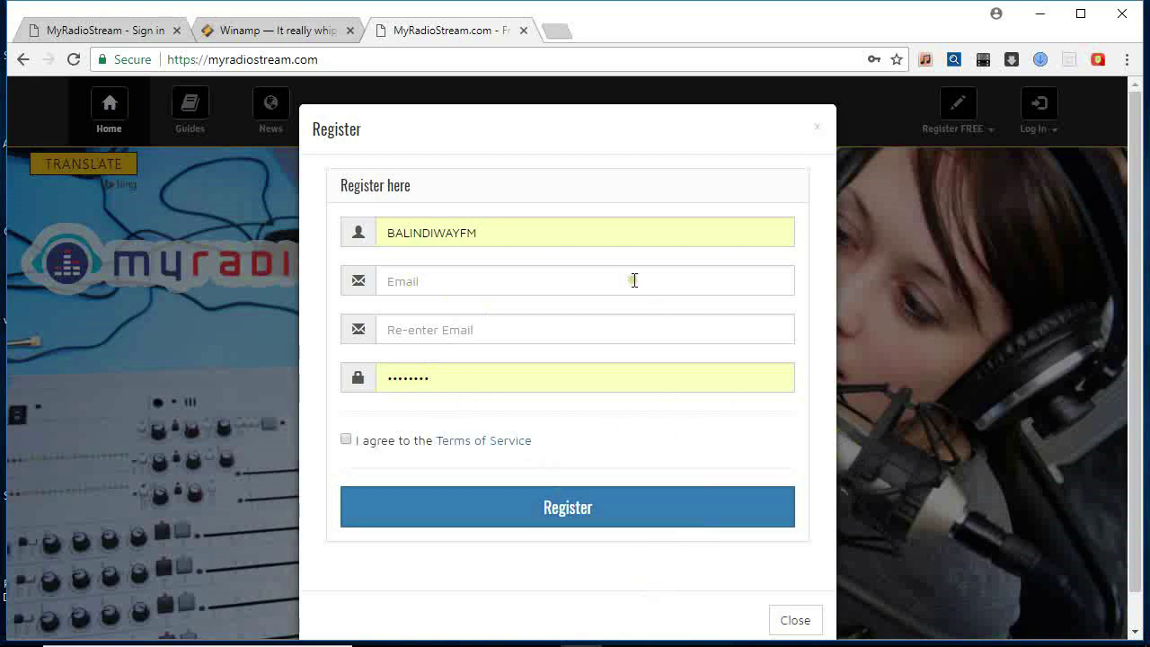
click(796, 621)
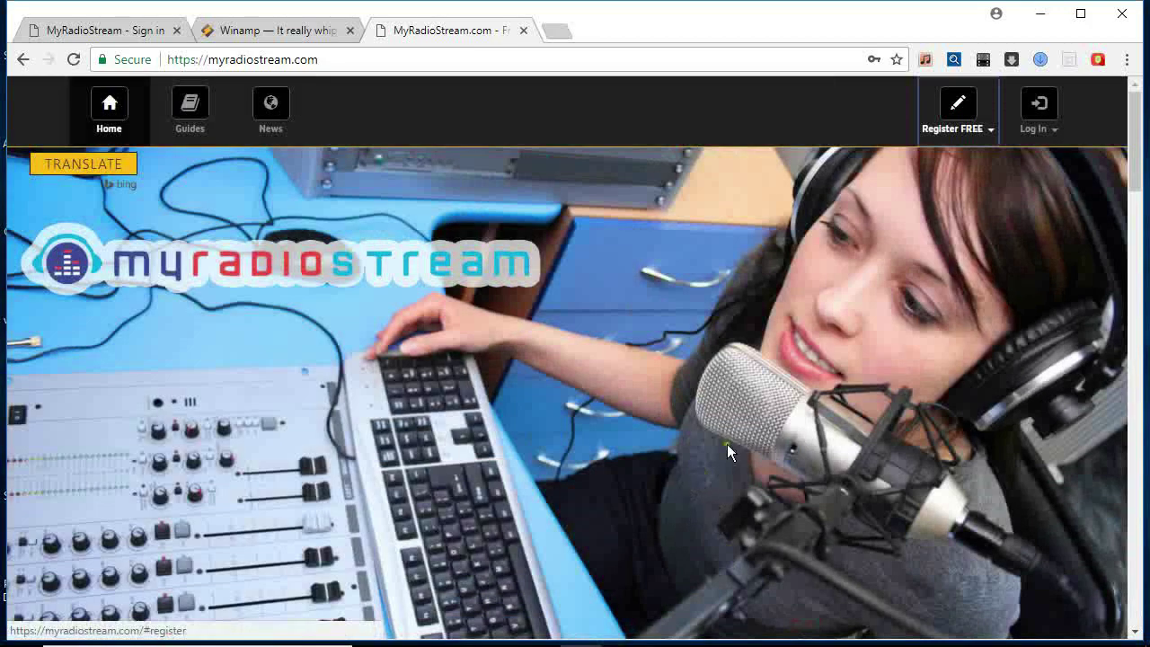
Log in to the MyRadioStream user area with the prefilled username and password
click(1042, 115)
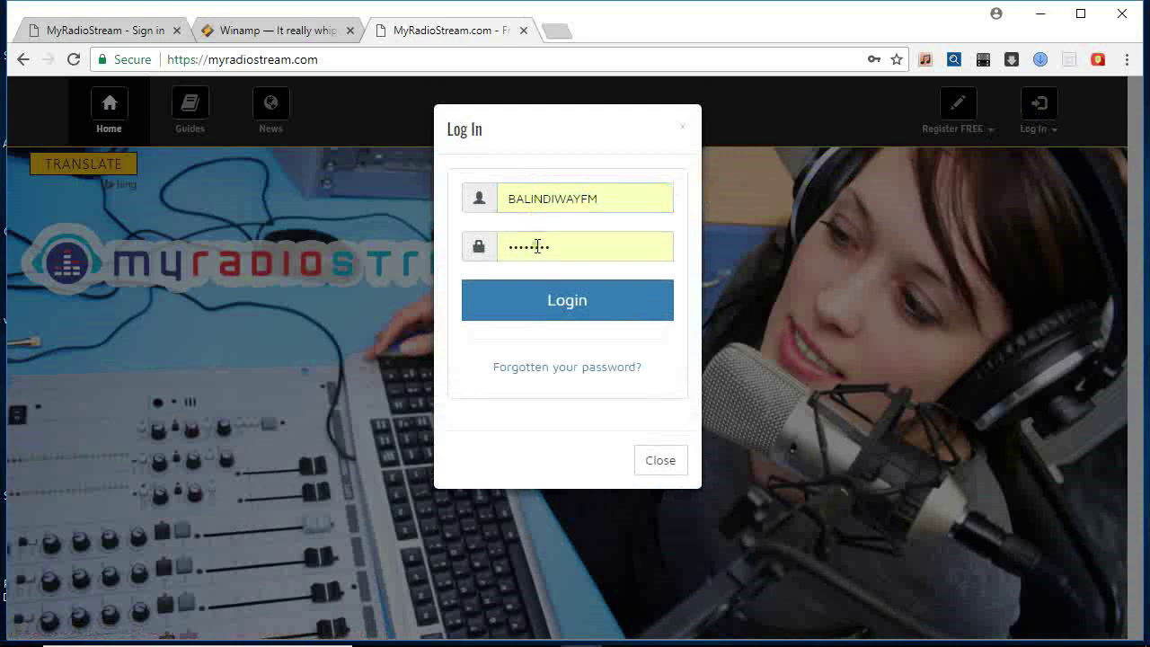
click(550, 302)
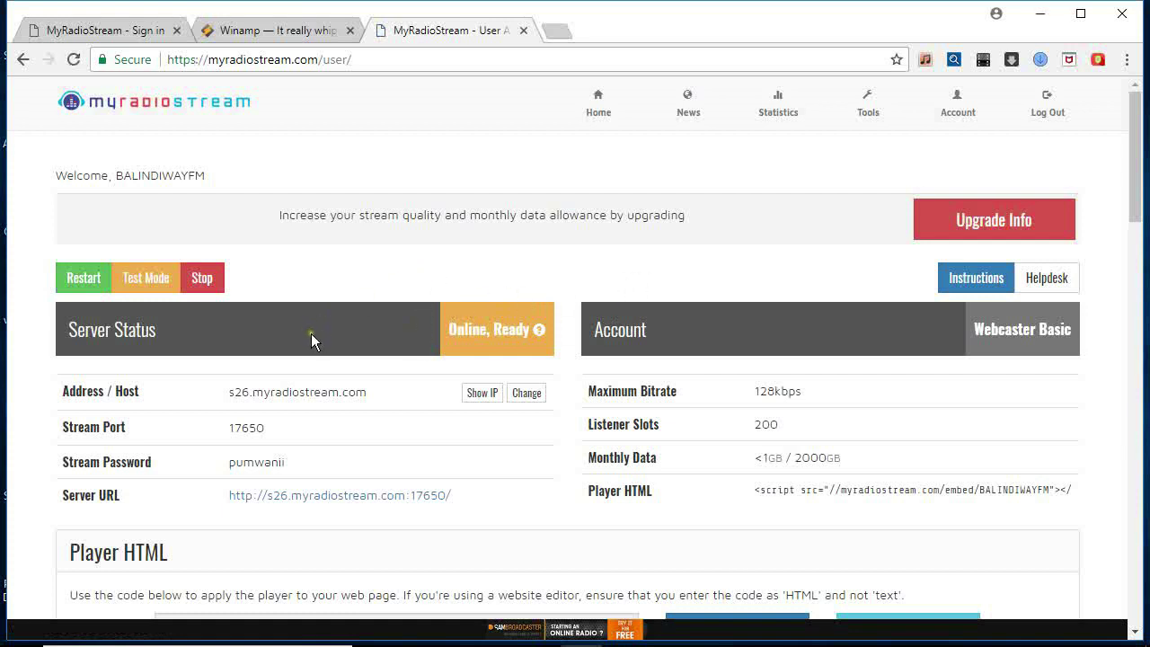
drag(1138, 135, 1138, 100)
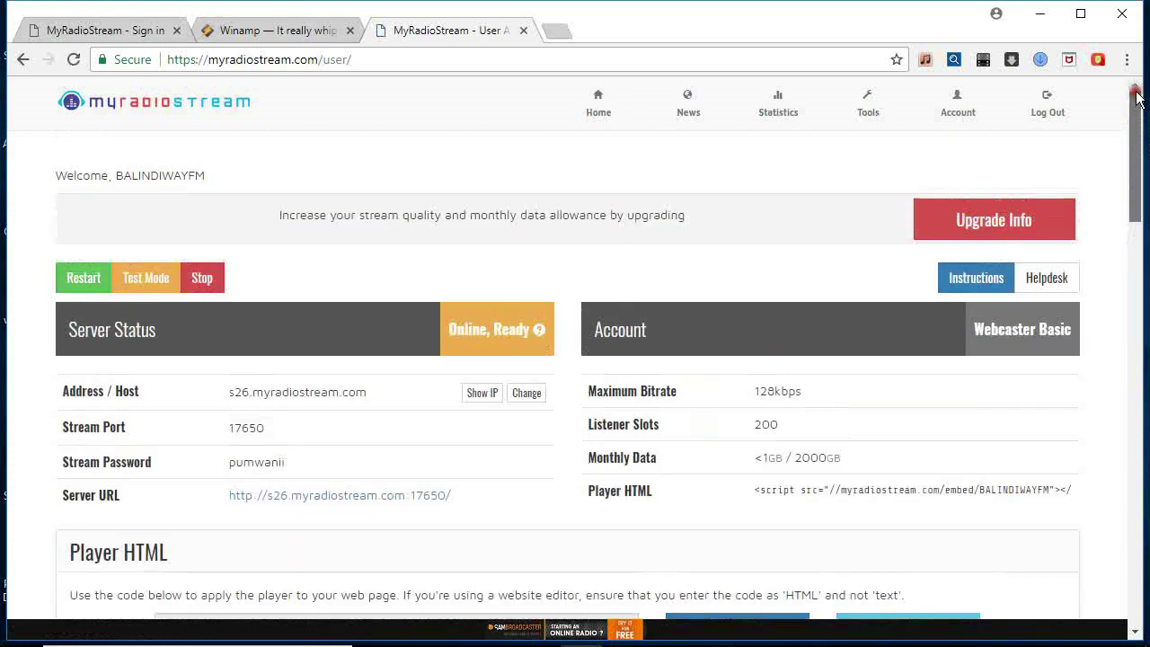
Stop the radio server and look over its status and connection details in the user area
click(199, 280)
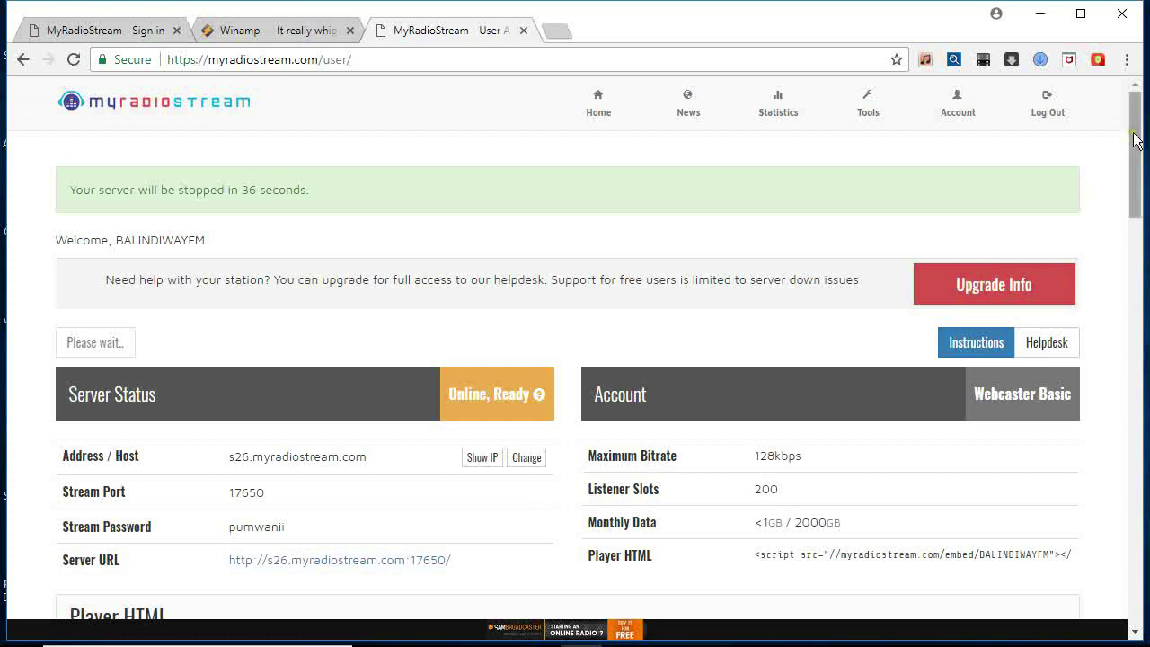
drag(1135, 139, 1137, 171)
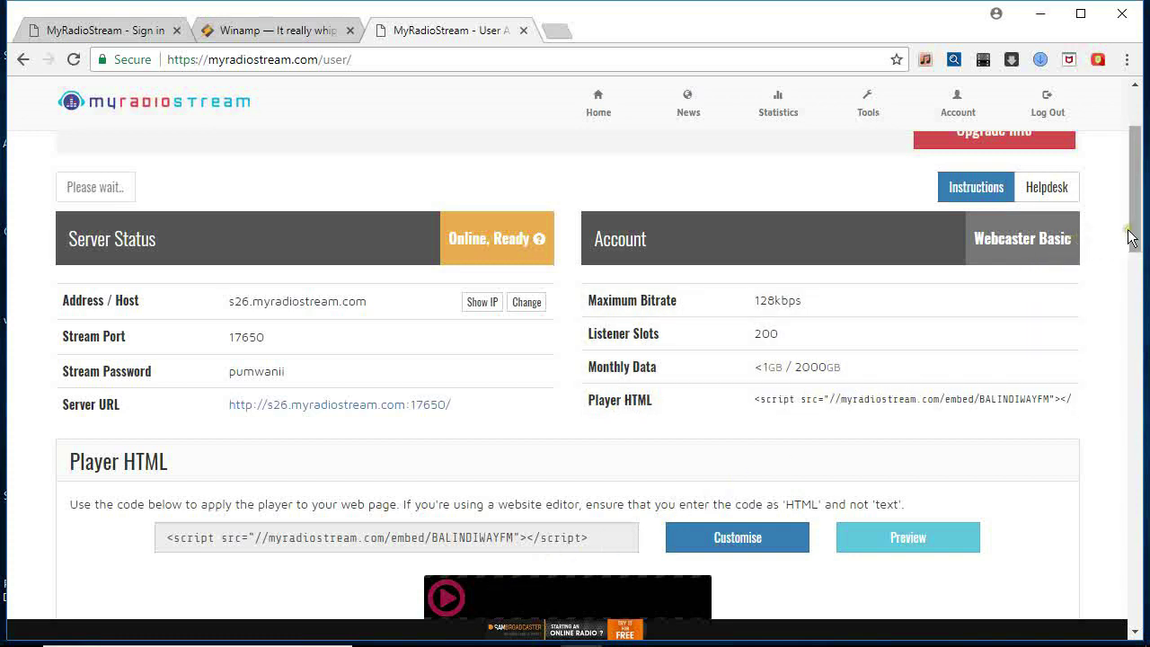
scroll(1139, 225, up, 1)
scroll(1139, 225, up, 1)
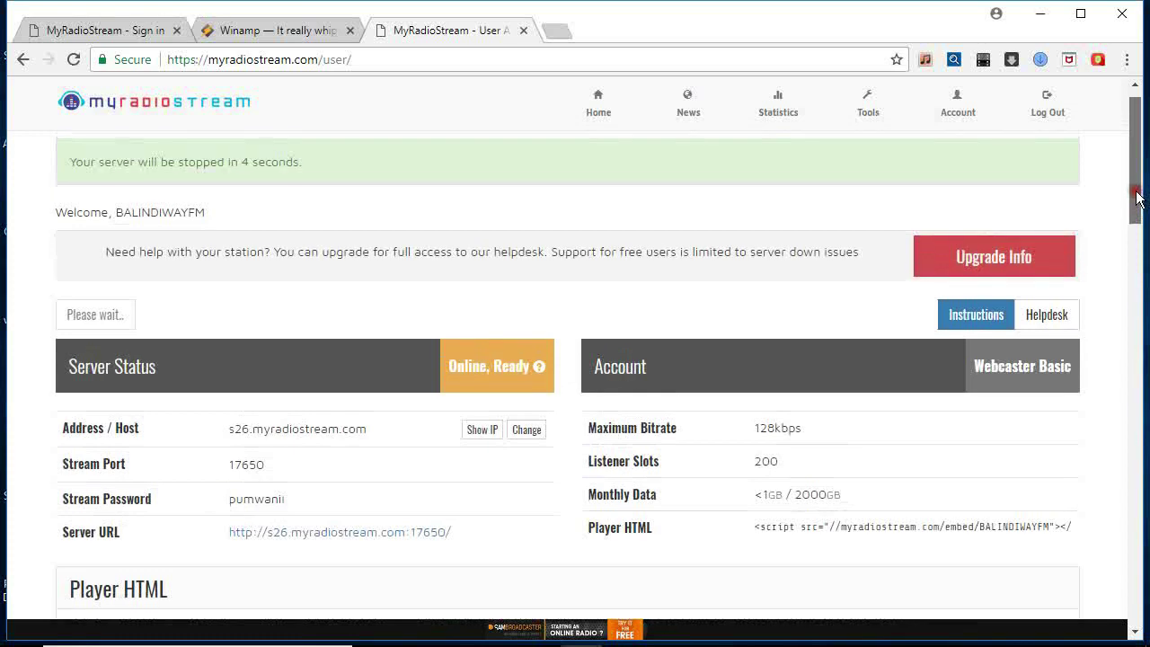
scroll(1140, 229, down, 3)
drag(1140, 232, 1142, 343)
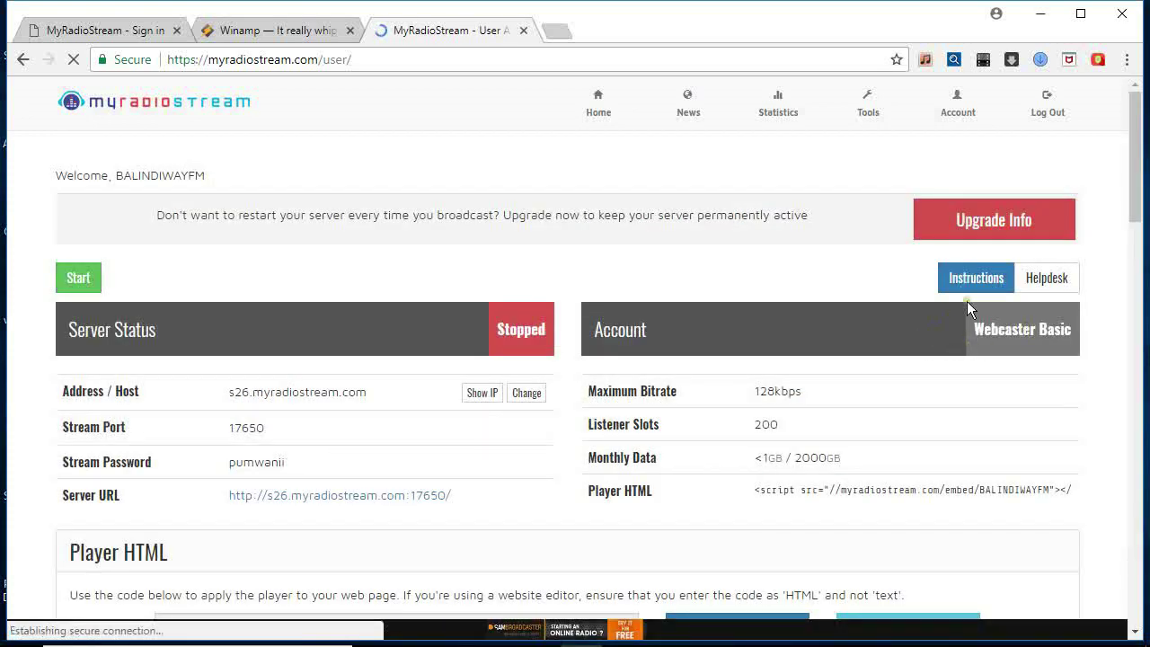
Review the server settings on the user page and start the radio server again
drag(1142, 142, 1143, 316)
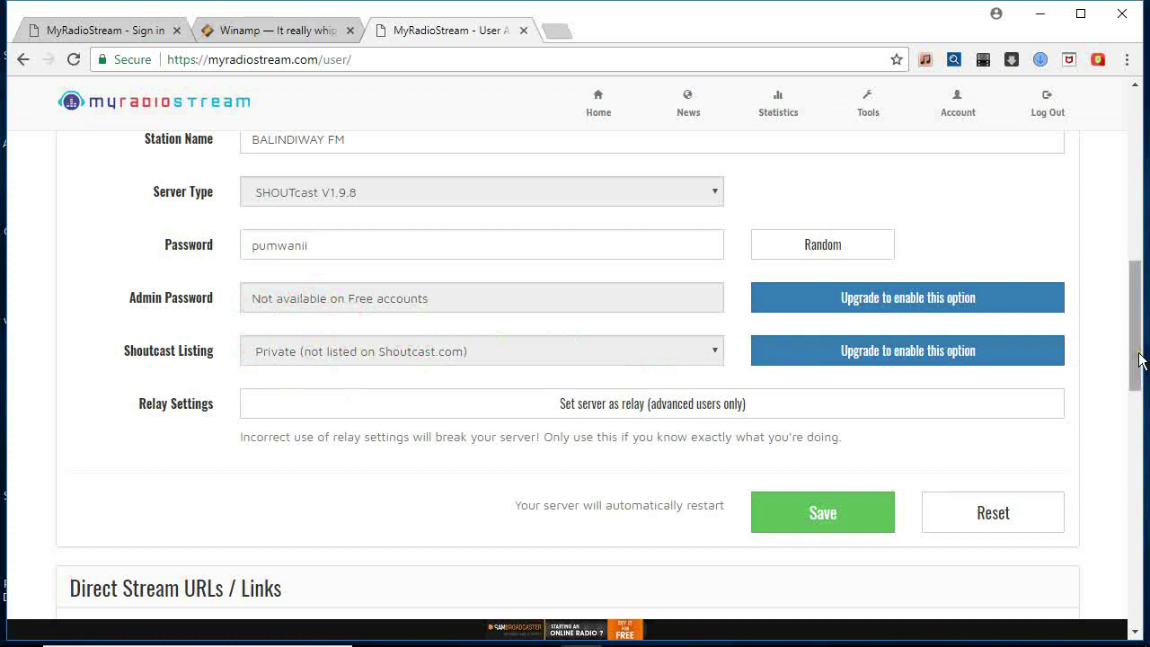
drag(1139, 360, 1140, 188)
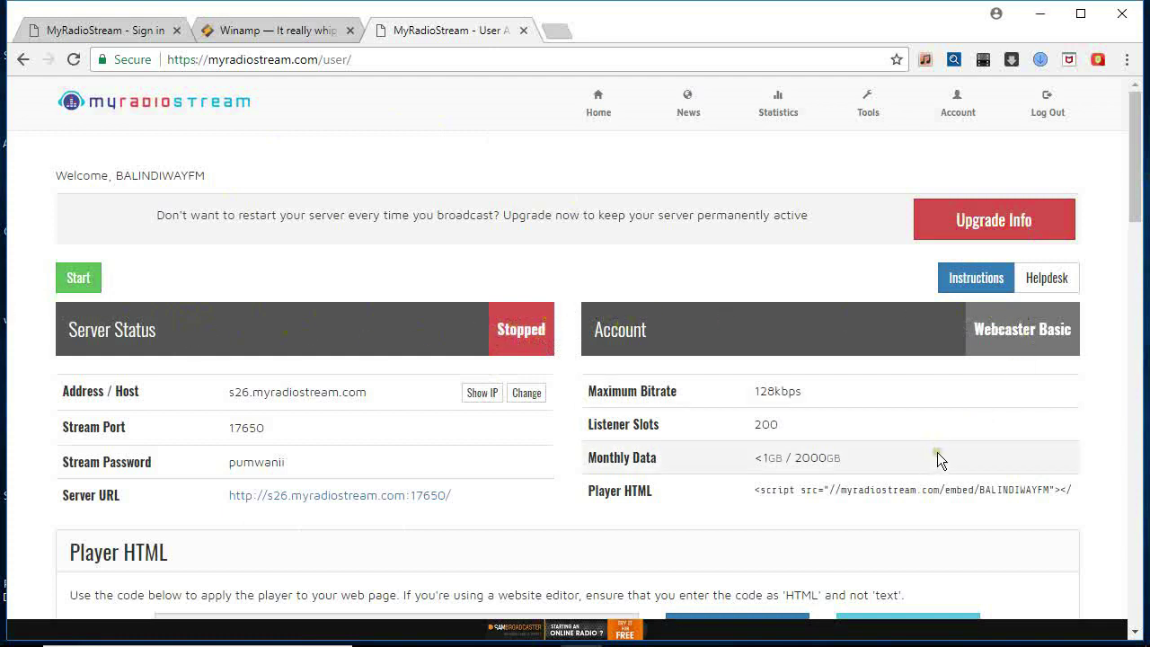
click(78, 278)
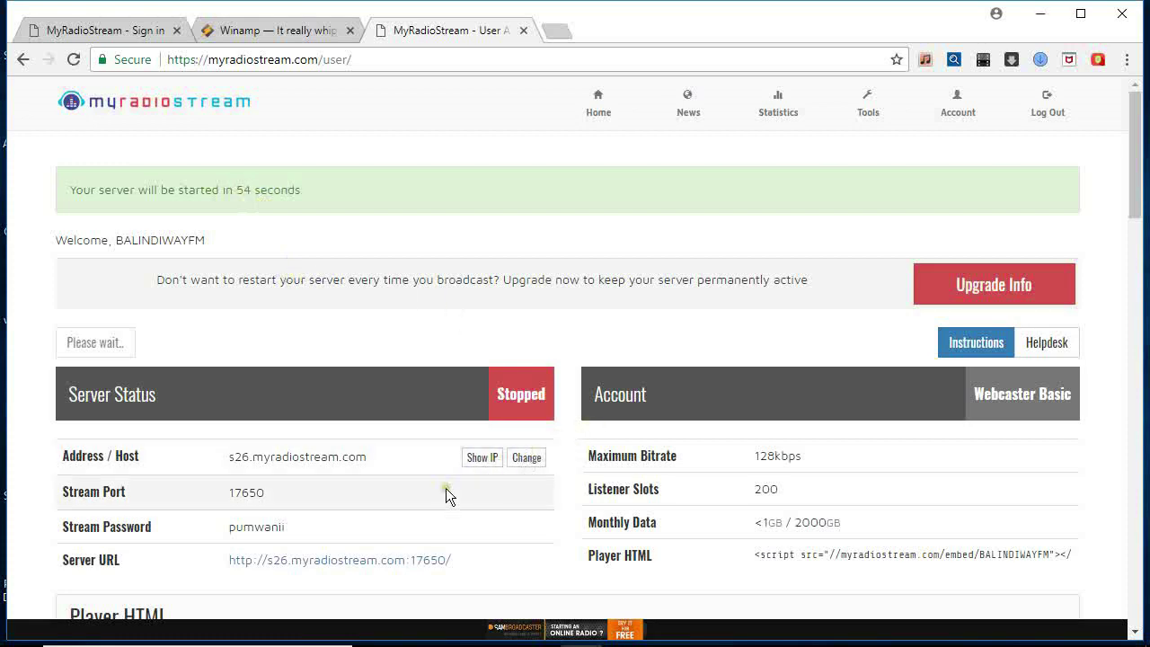
Minimize the browser and launch Winamp from the desktop
click(1040, 14)
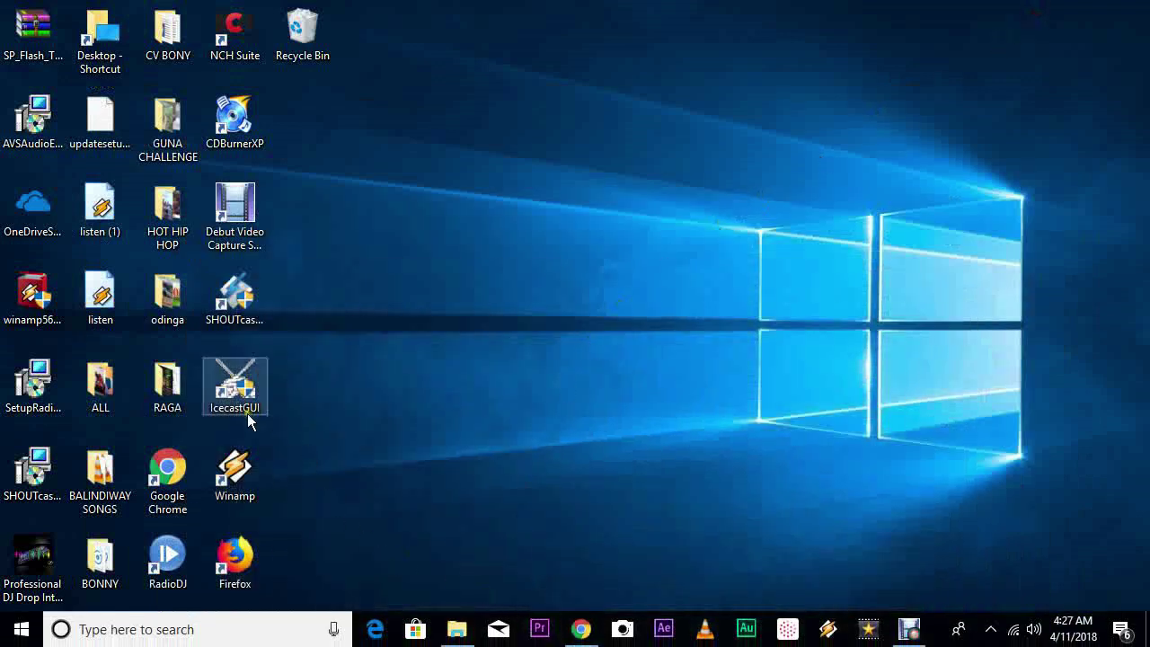
double_click(233, 482)
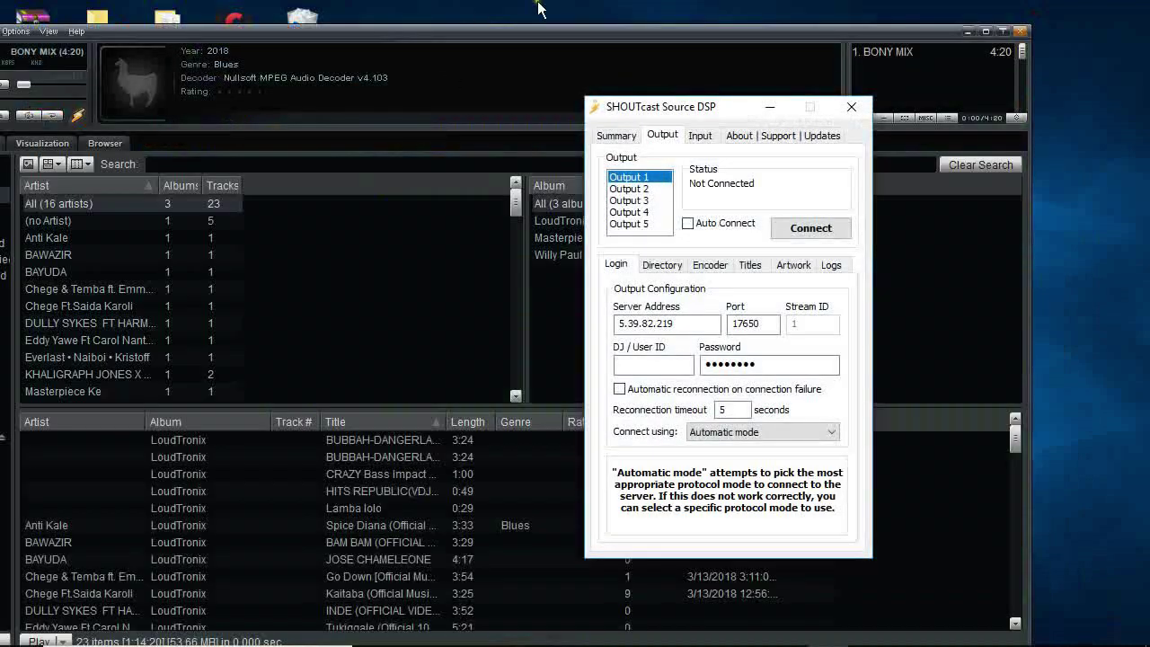
Open the configuration of the SHOUTcast Source DSP v2.3.5 plug-in from Winamp's DSP/Effect preferences
drag(488, 33, 643, 20)
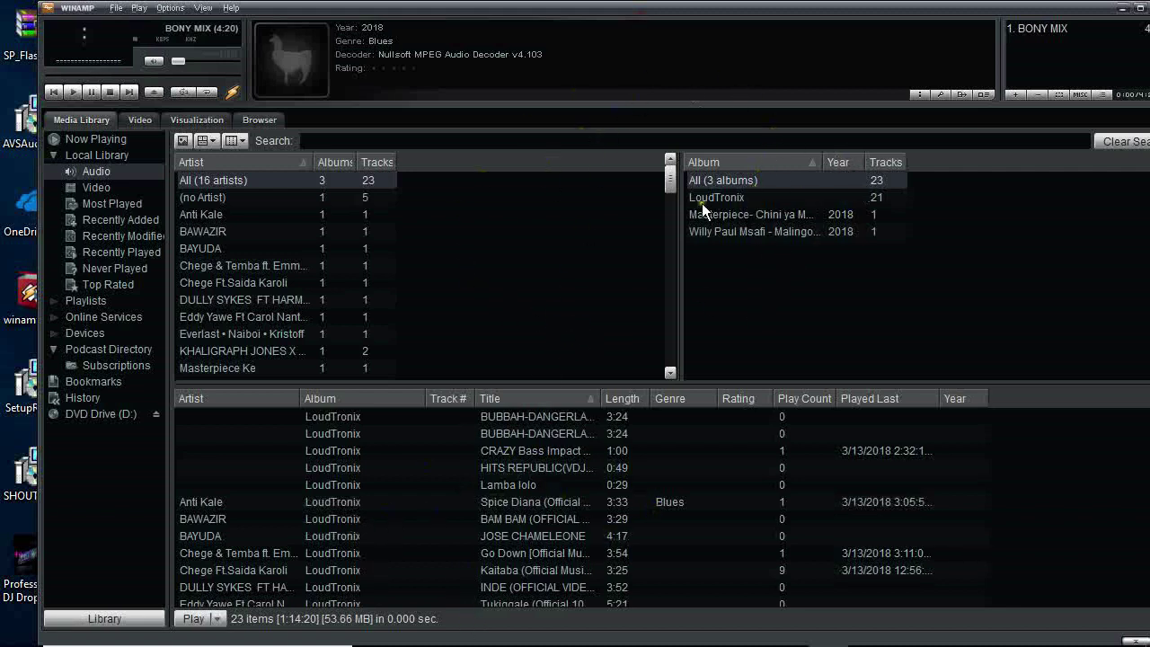
click(168, 10)
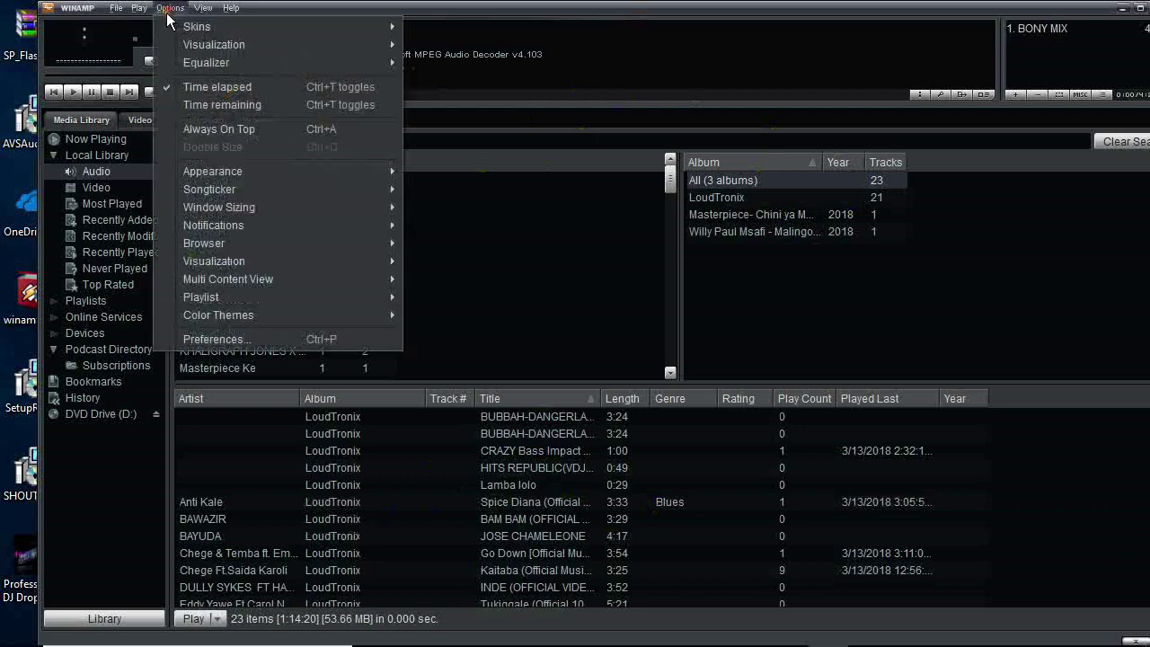
click(204, 337)
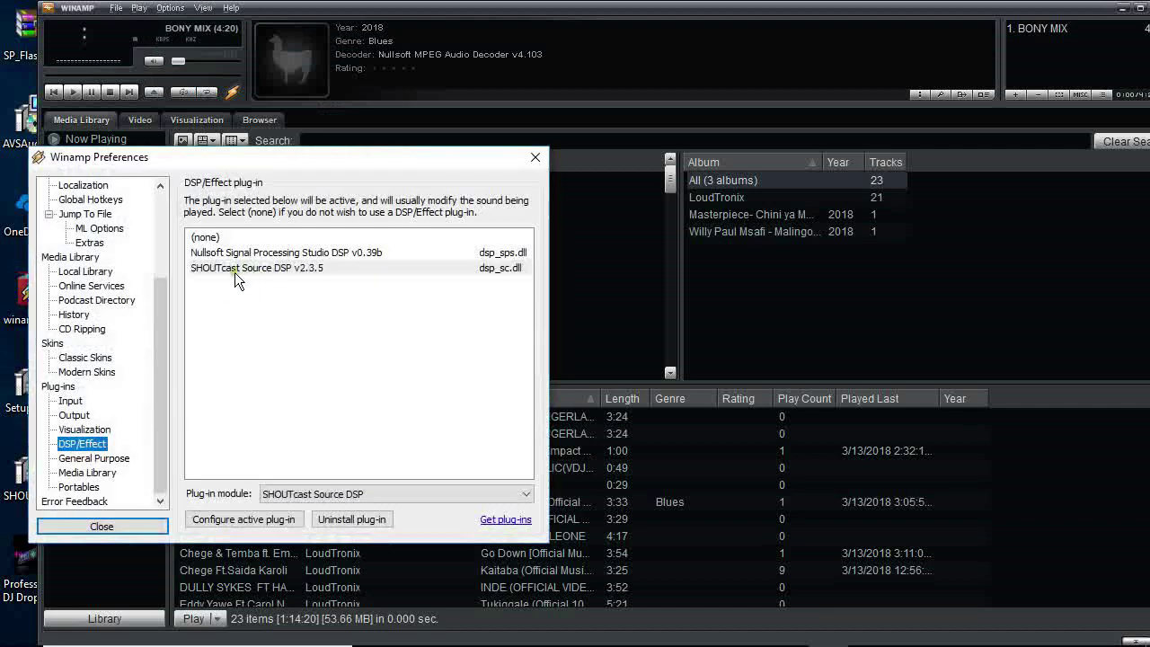
double_click(240, 266)
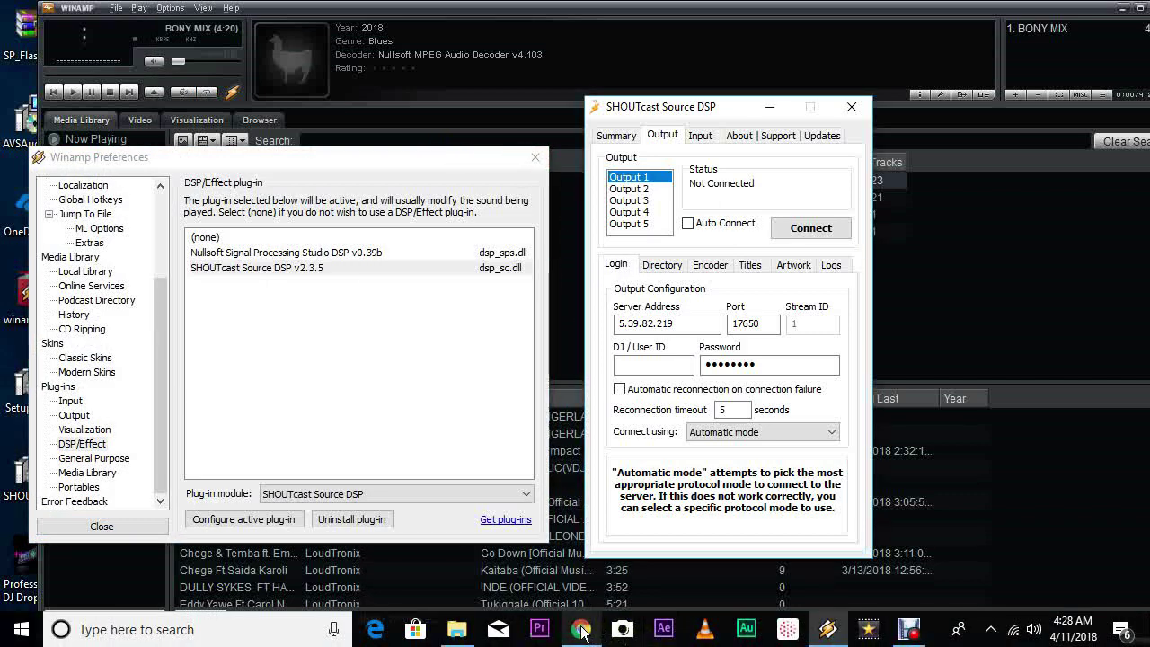
Switch to Chrome, display the radio server's address as an IP on the MyRadioStream user page and copy it
mouse_move(581, 629)
click(519, 599)
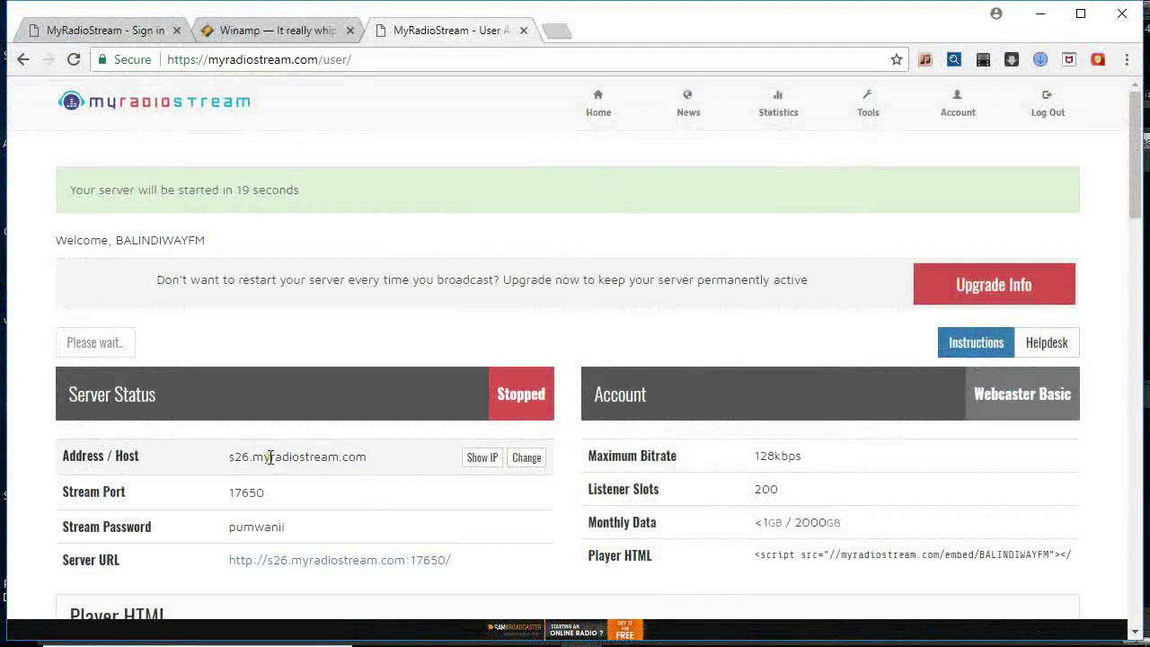
click(484, 457)
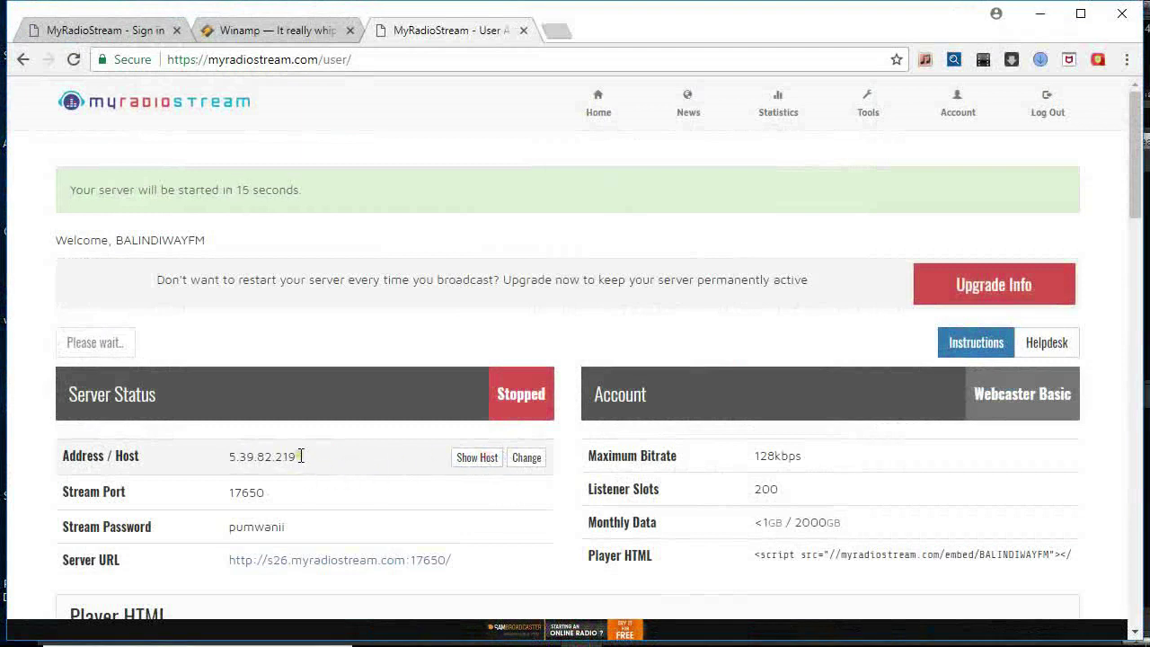
drag(301, 456, 200, 461)
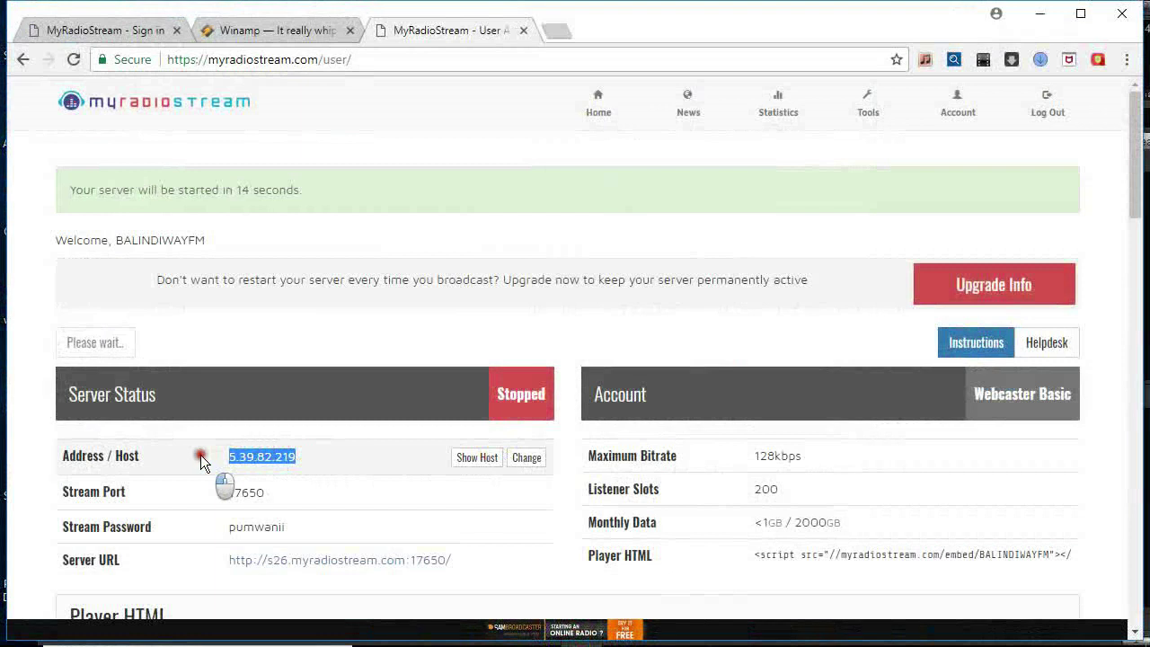
right_click(281, 457)
click(298, 470)
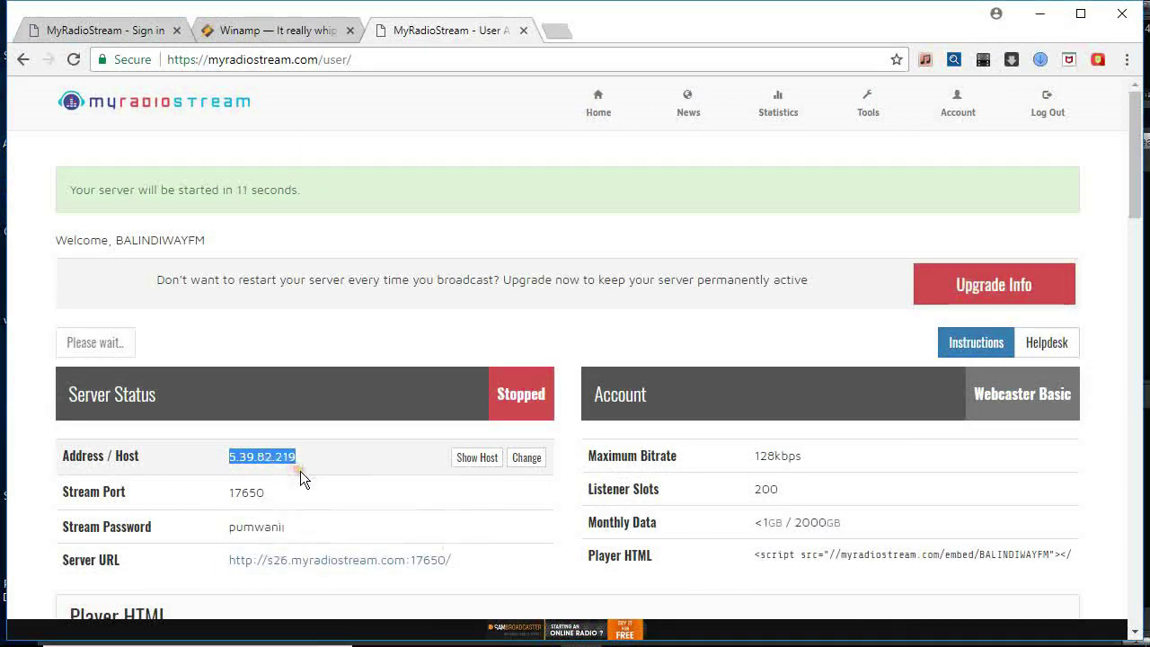
Return to the SHOUTcast Source DSP and replace Output 1's server address with the copied 5.39.82.219
click(1039, 13)
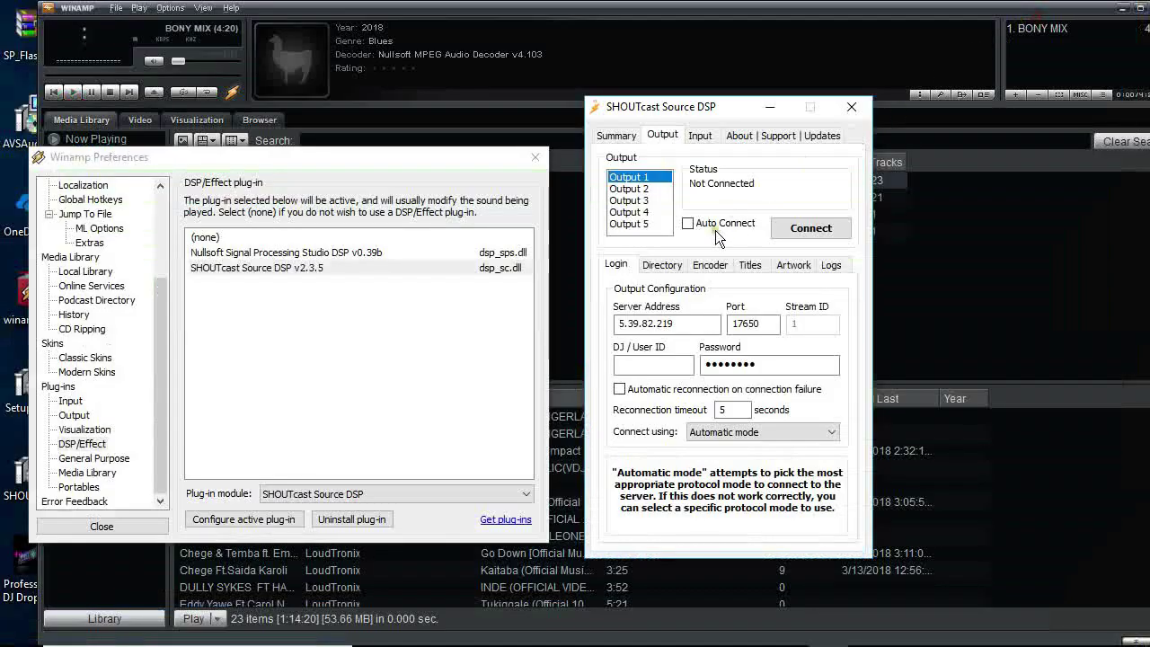
drag(617, 324, 680, 316)
right_click(680, 325)
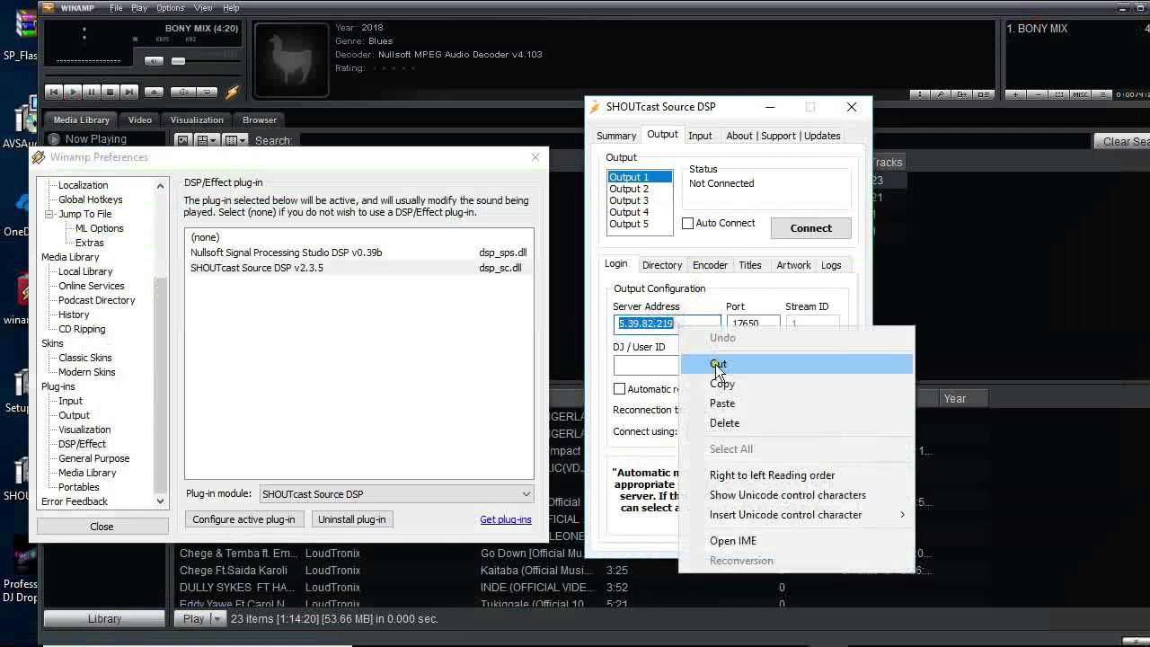
click(723, 403)
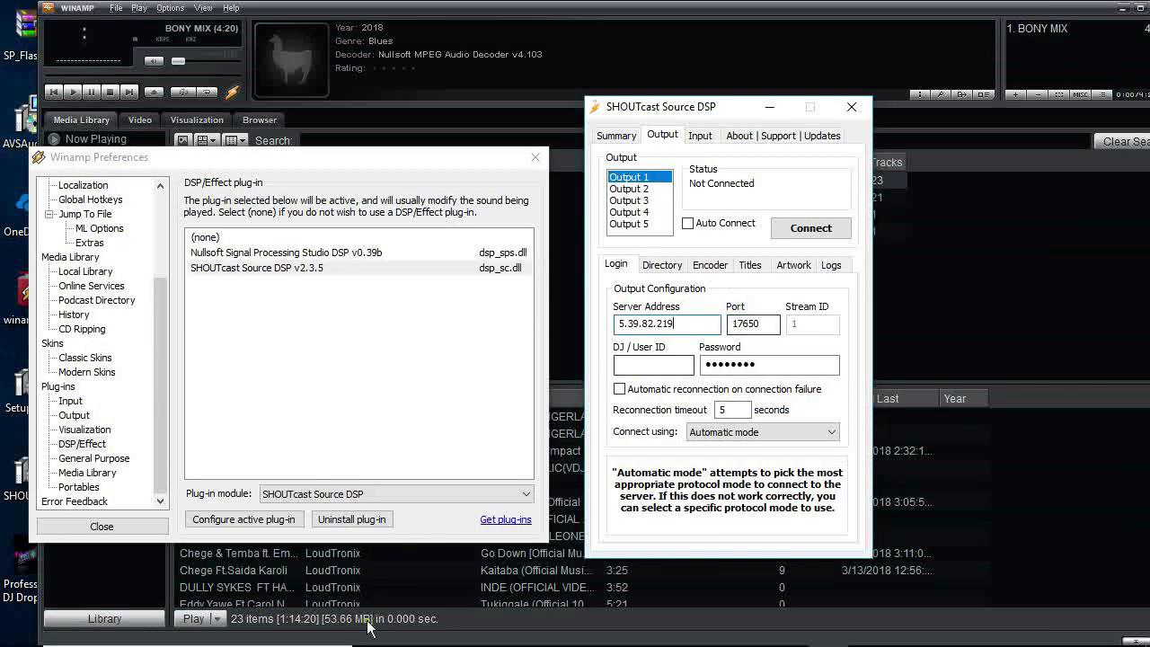
Switch back to Chrome, refresh the MyRadioStream user page and copy the stream port 17650
mouse_move(483, 645)
click(582, 629)
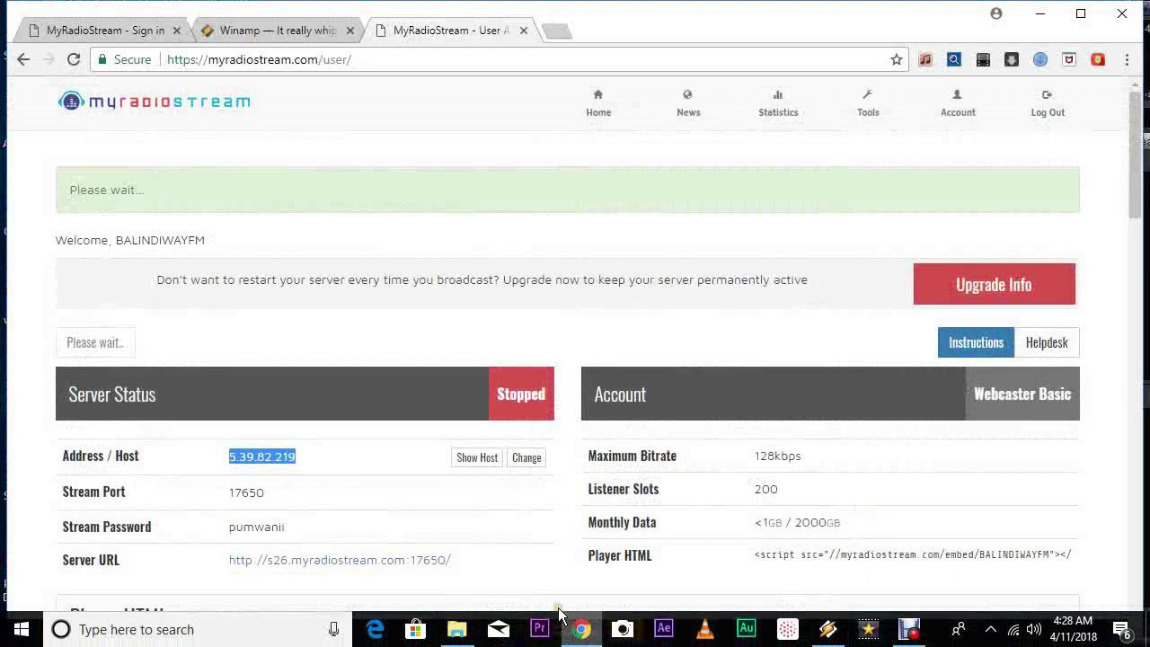
key(F5)
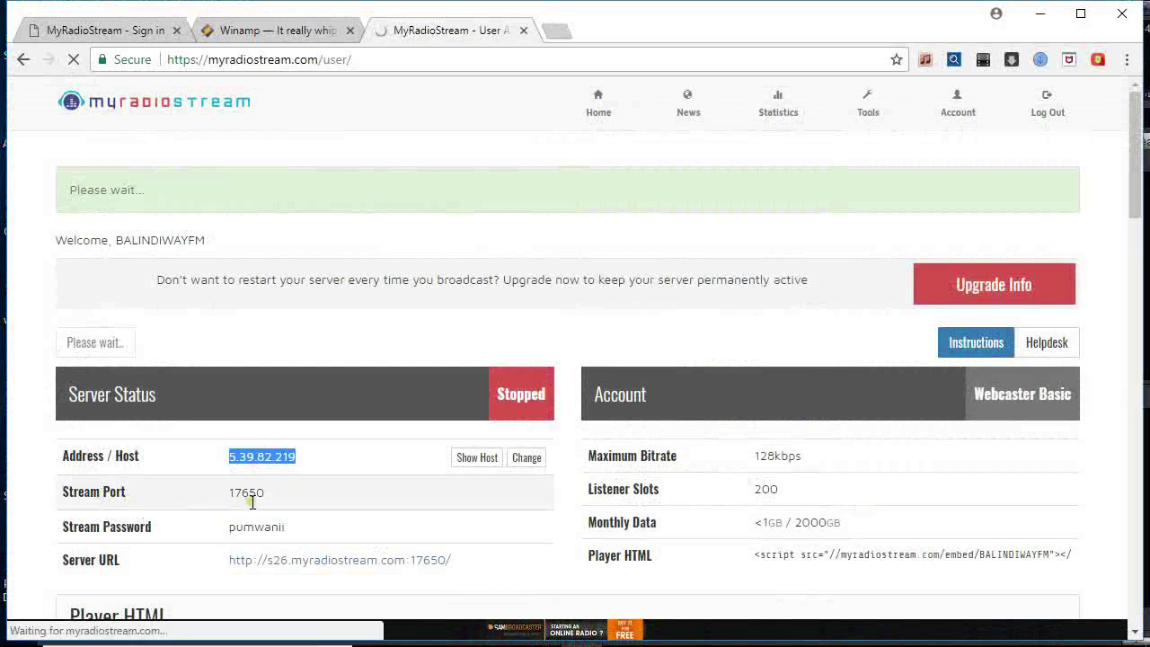
drag(268, 493, 221, 494)
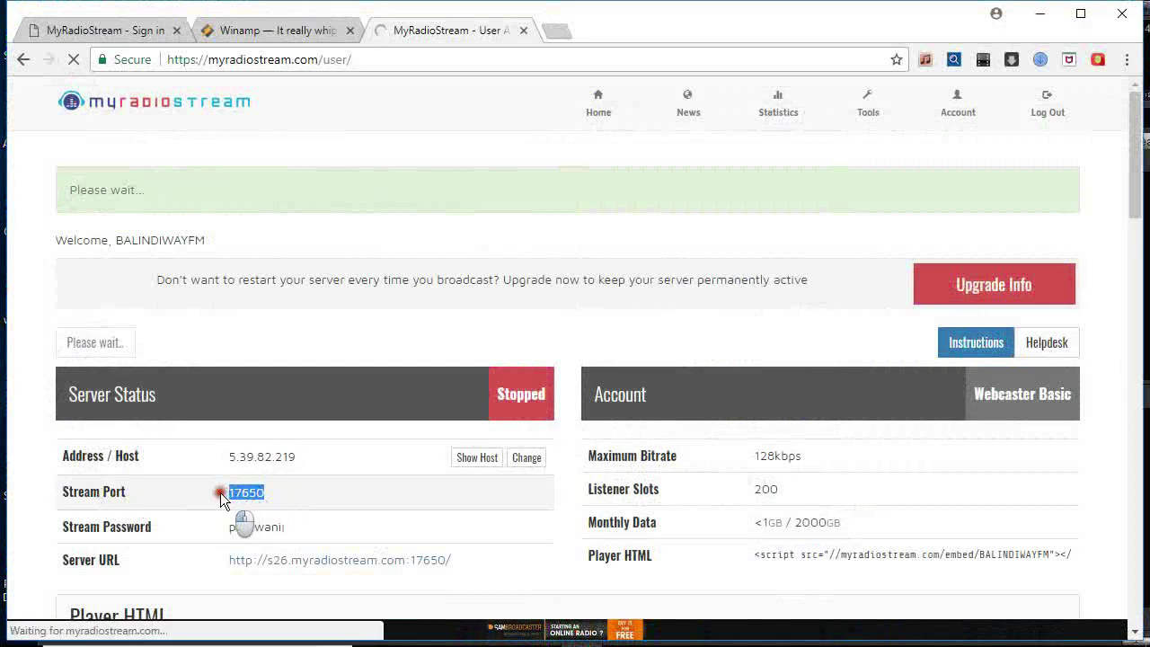
right_click(242, 495)
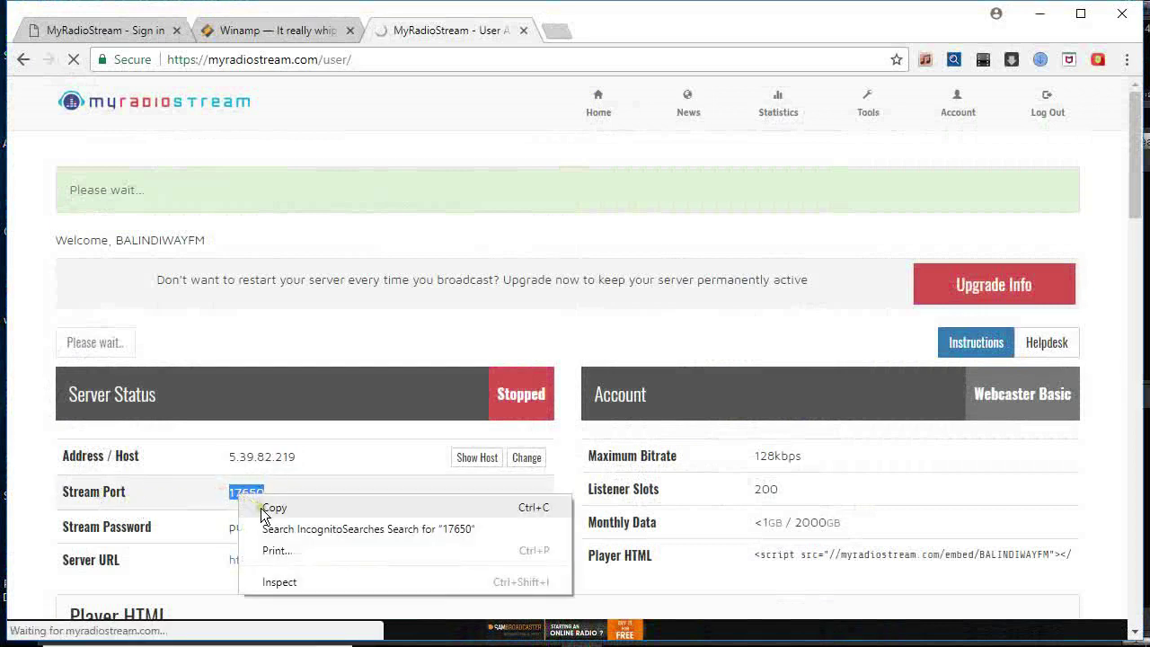
click(261, 508)
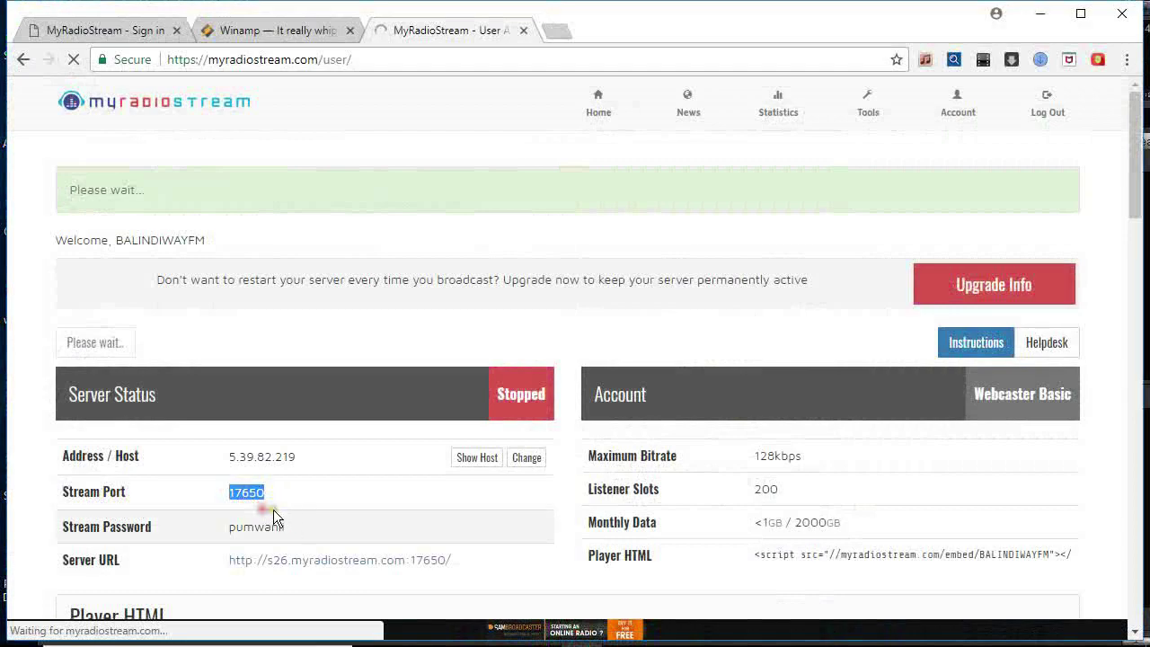
Return to the SHOUTcast Source DSP and replace Output 1's port with the copied 17650
click(1039, 15)
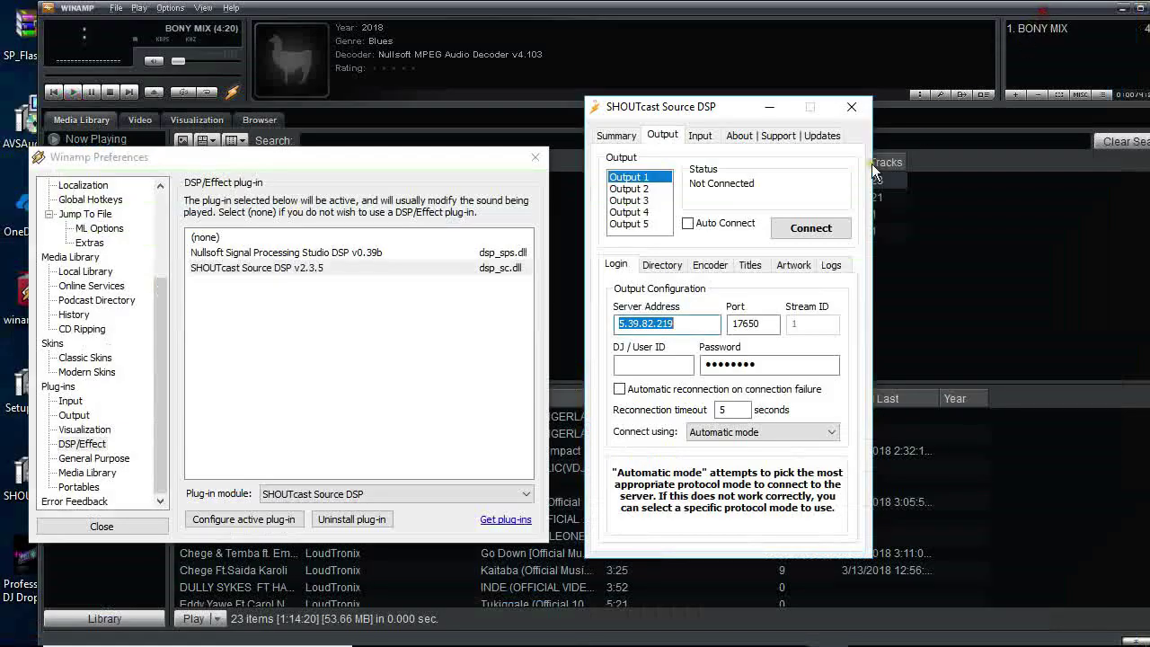
double_click(752, 323)
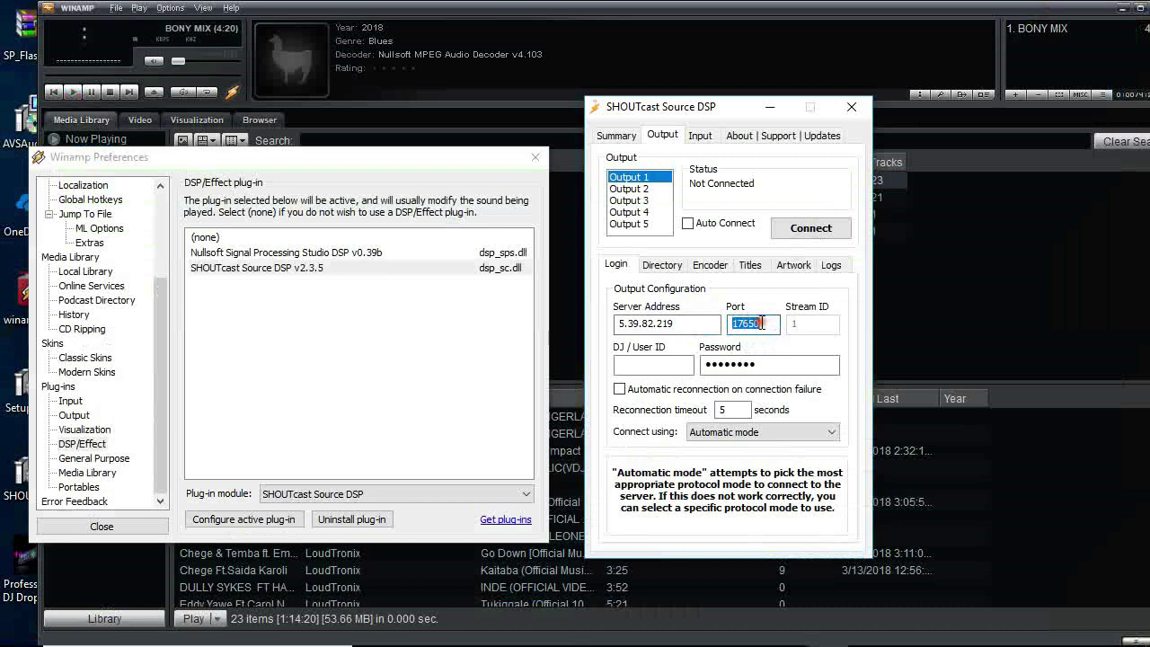
right_click(761, 324)
click(804, 398)
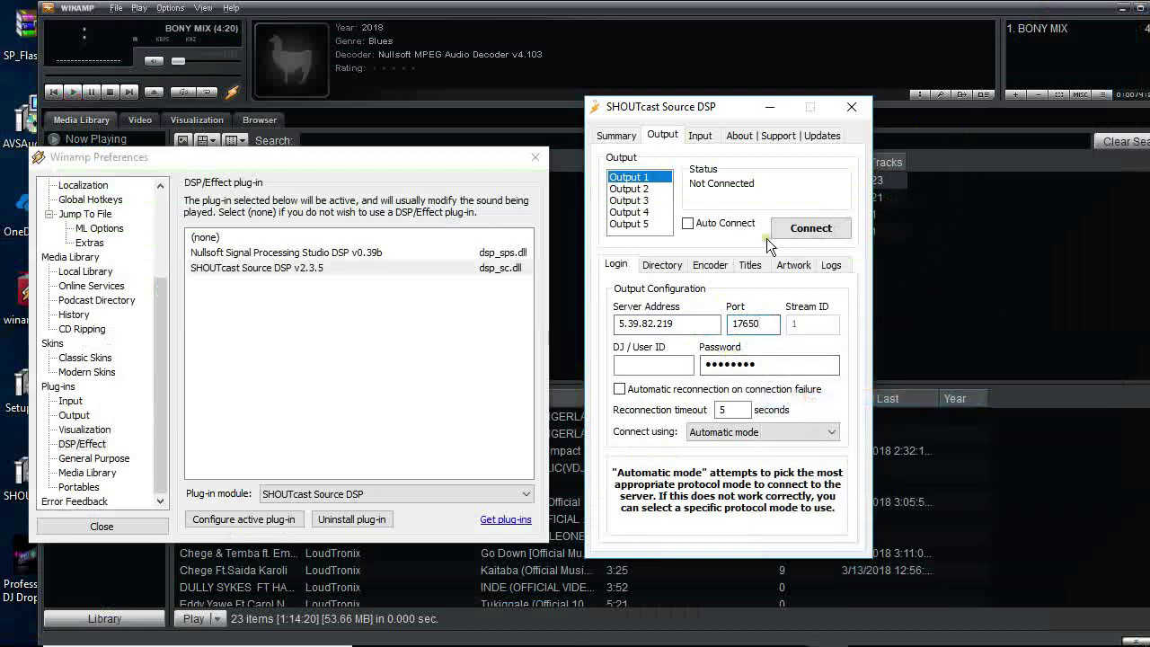
Switch to Chrome and copy the stream password from the server status details on the MyRadioStream user page
click(582, 629)
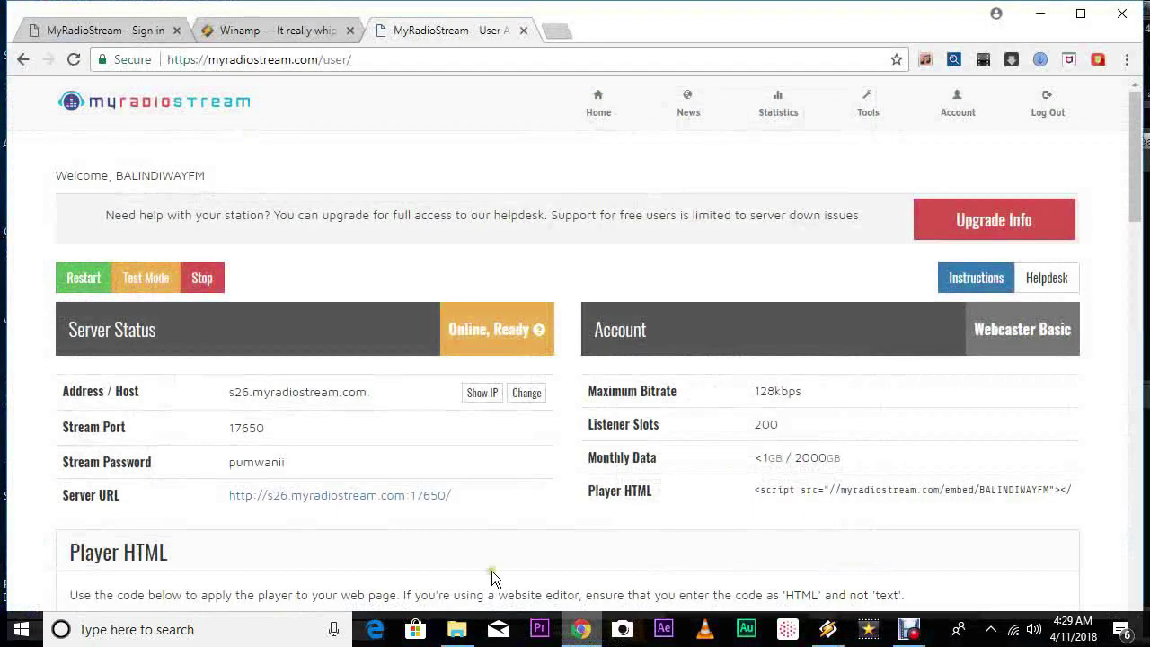
click(284, 461)
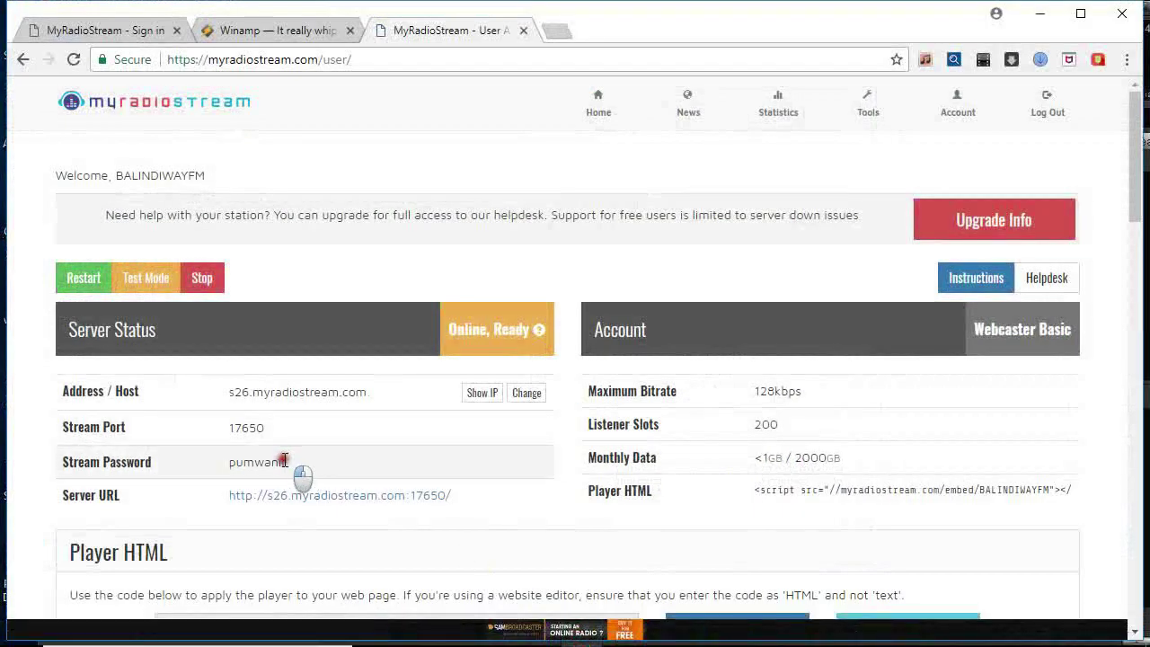
drag(284, 460, 233, 465)
right_click(251, 465)
click(270, 477)
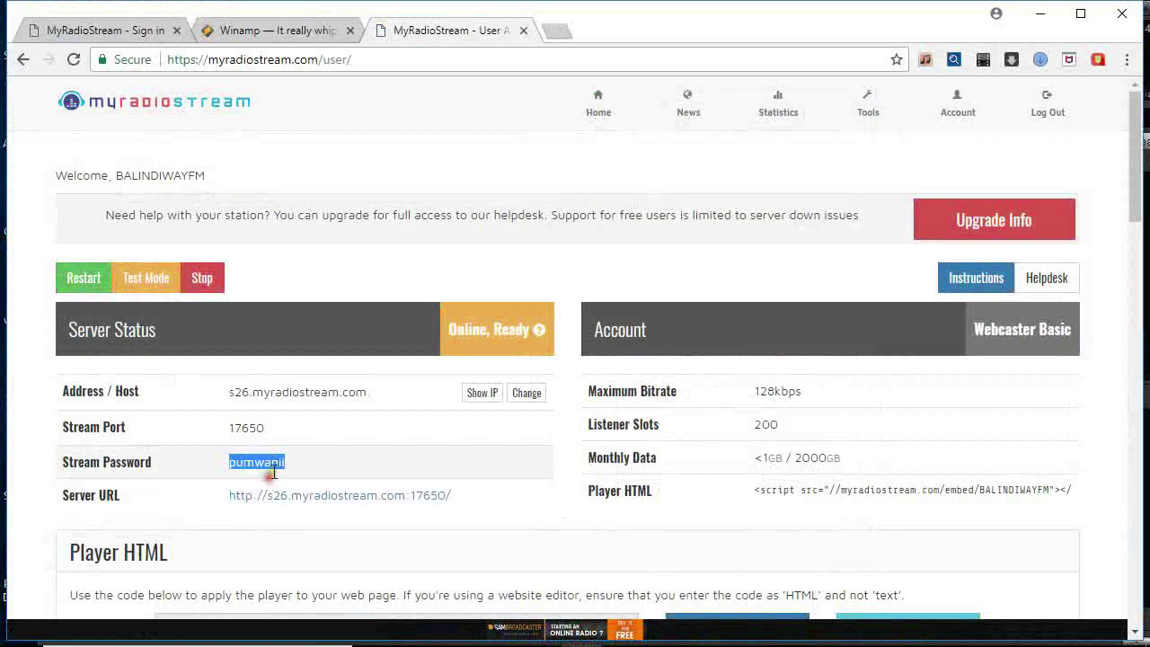
Return to the SHOUTcast Source DSP and replace Output 1's password with the copied stream password
click(1039, 15)
double_click(767, 363)
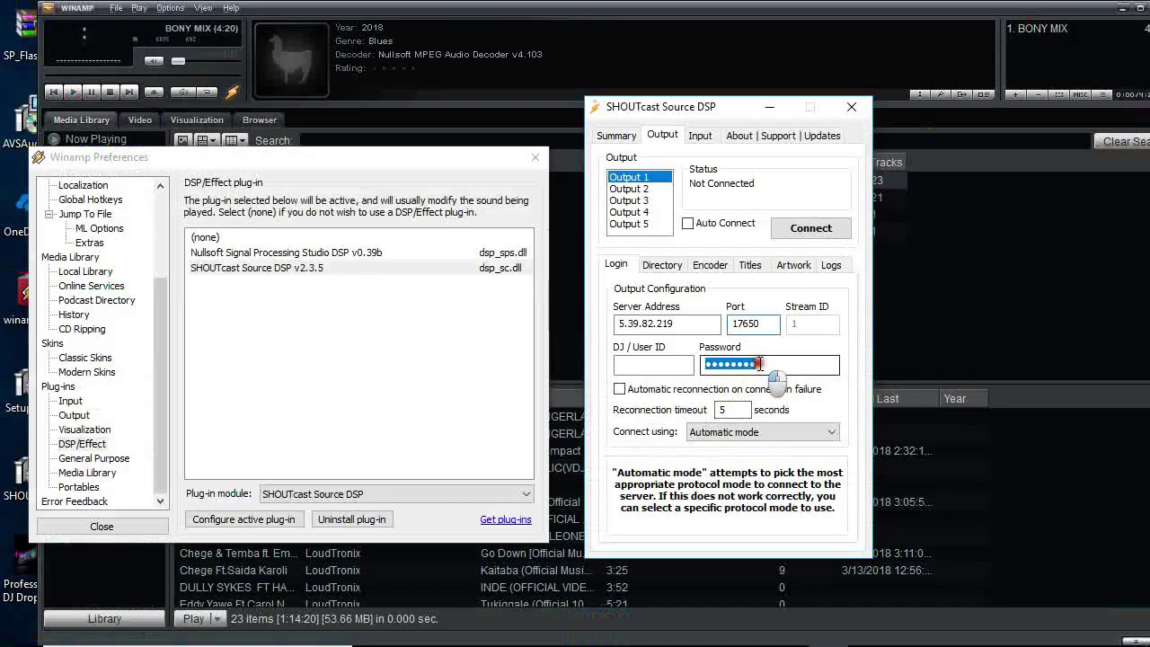
right_click(766, 364)
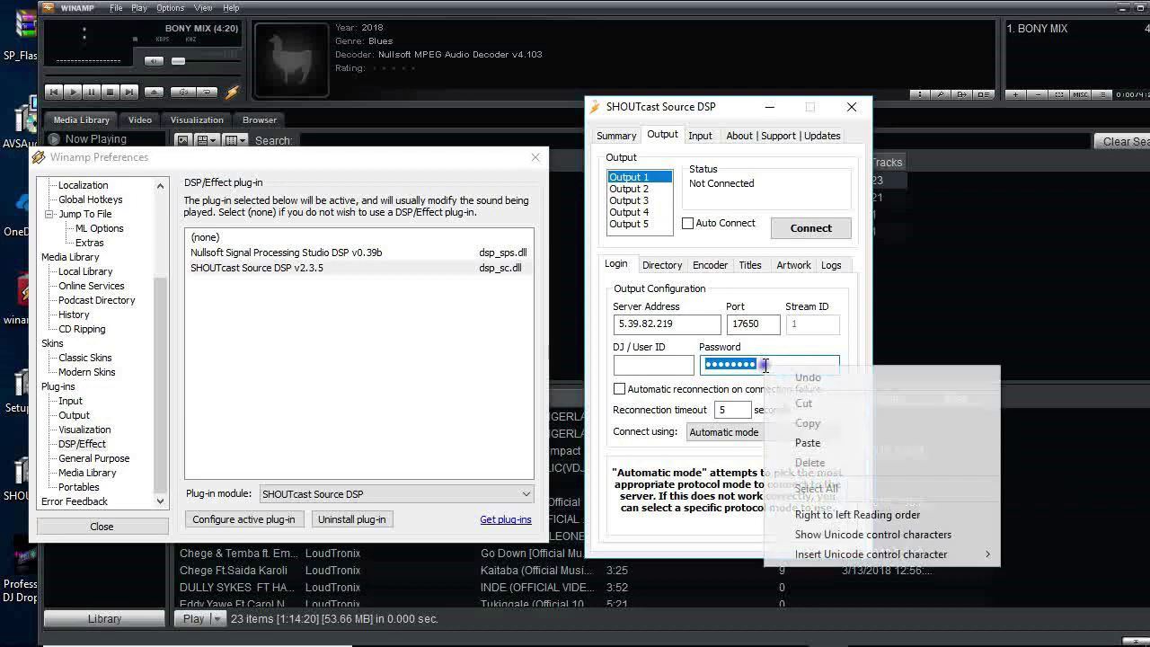
click(799, 440)
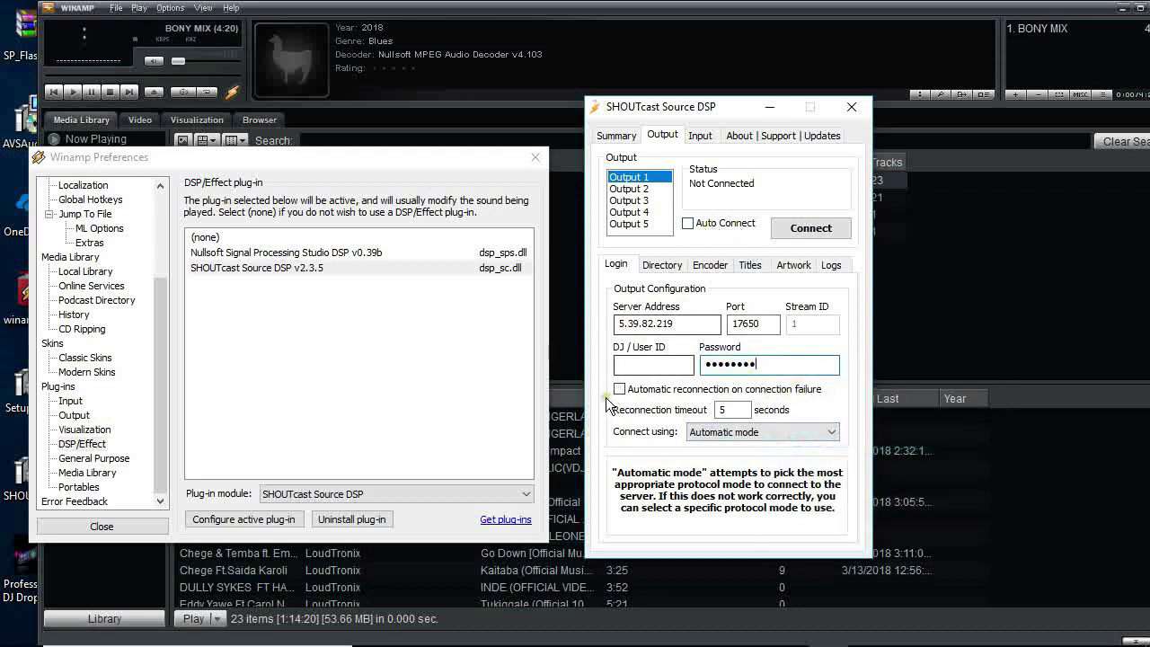
Connect Output 1 to the radio server, put the plug-in windows away and check the server status on MyRadioStream
click(809, 230)
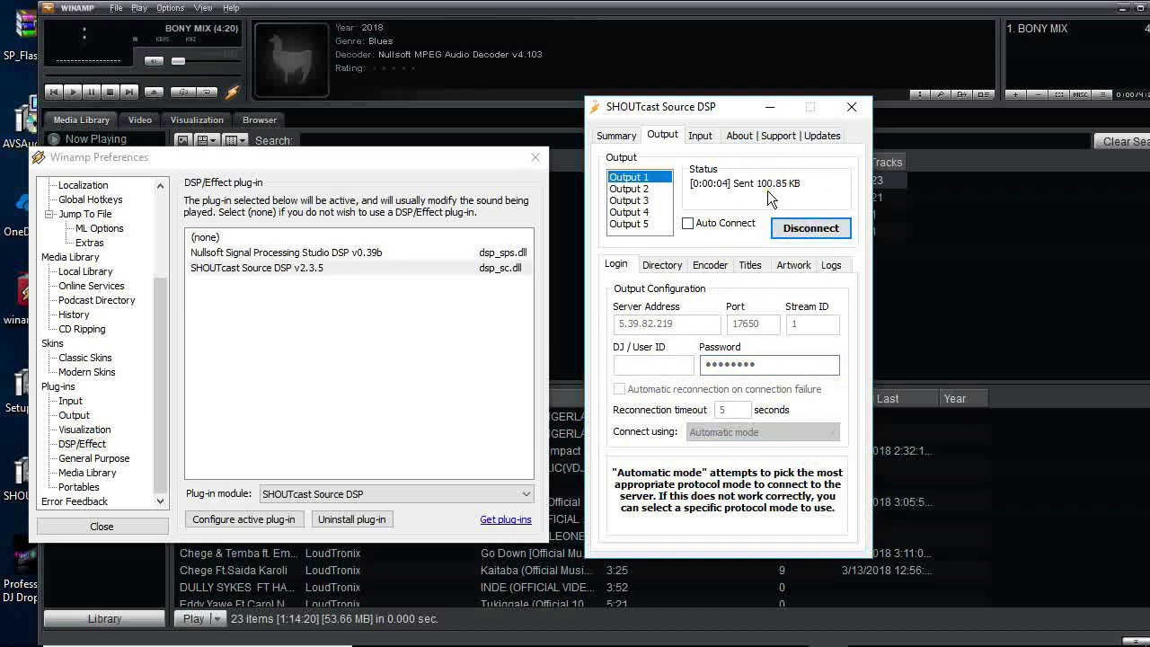
click(769, 108)
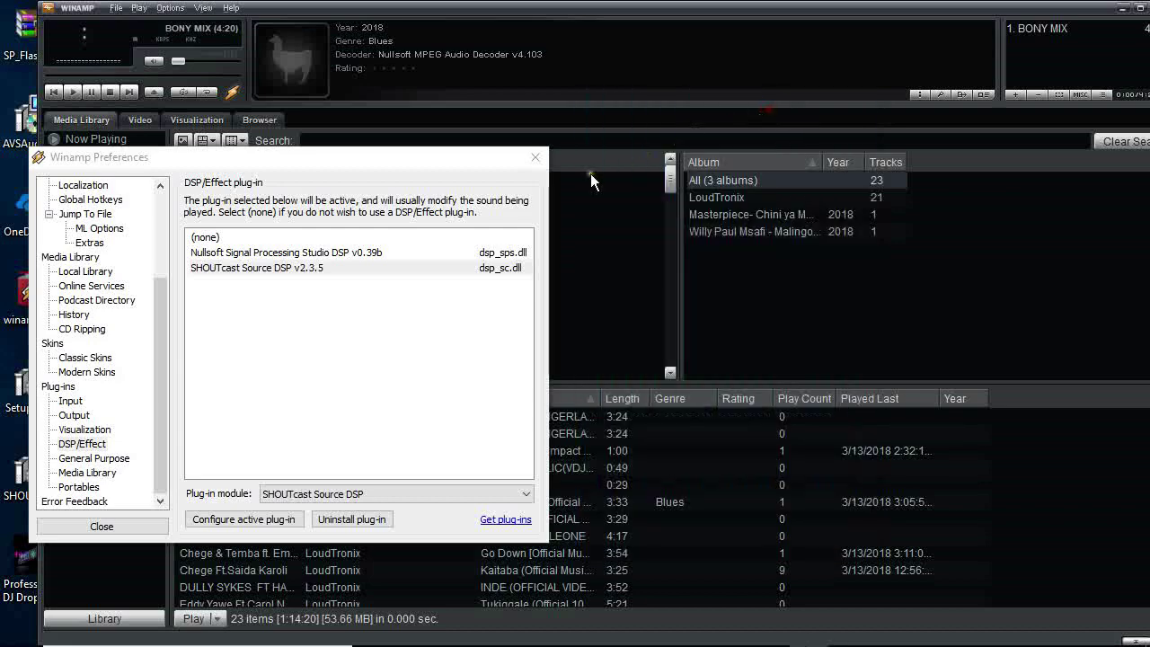
click(535, 159)
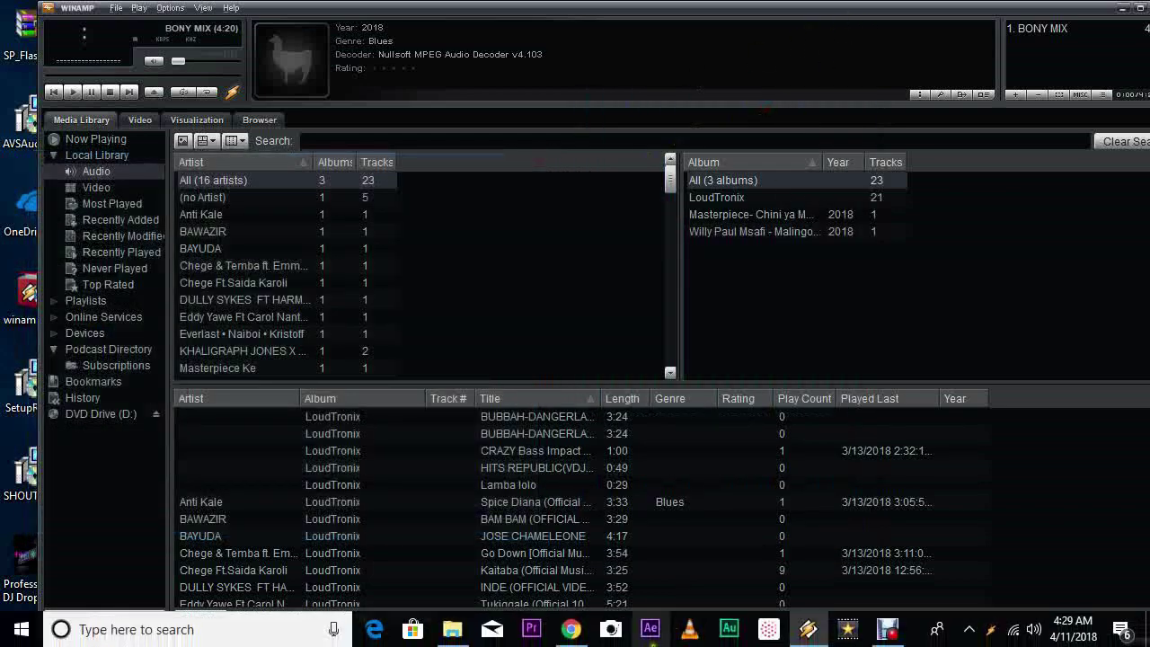
click(571, 633)
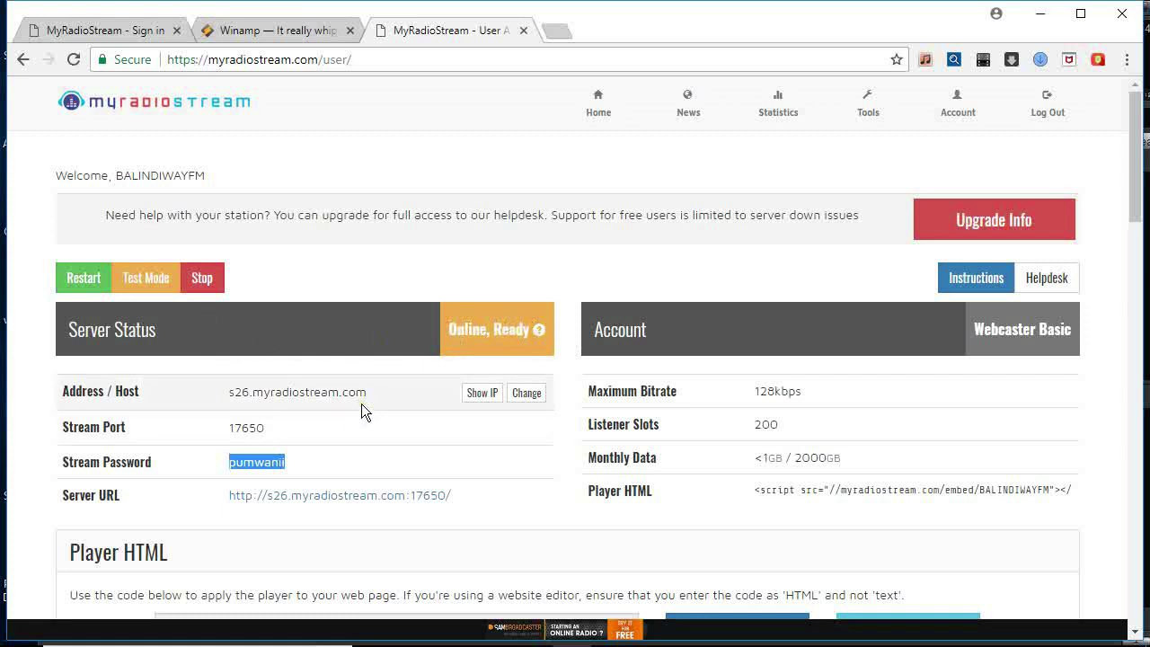
click(1040, 13)
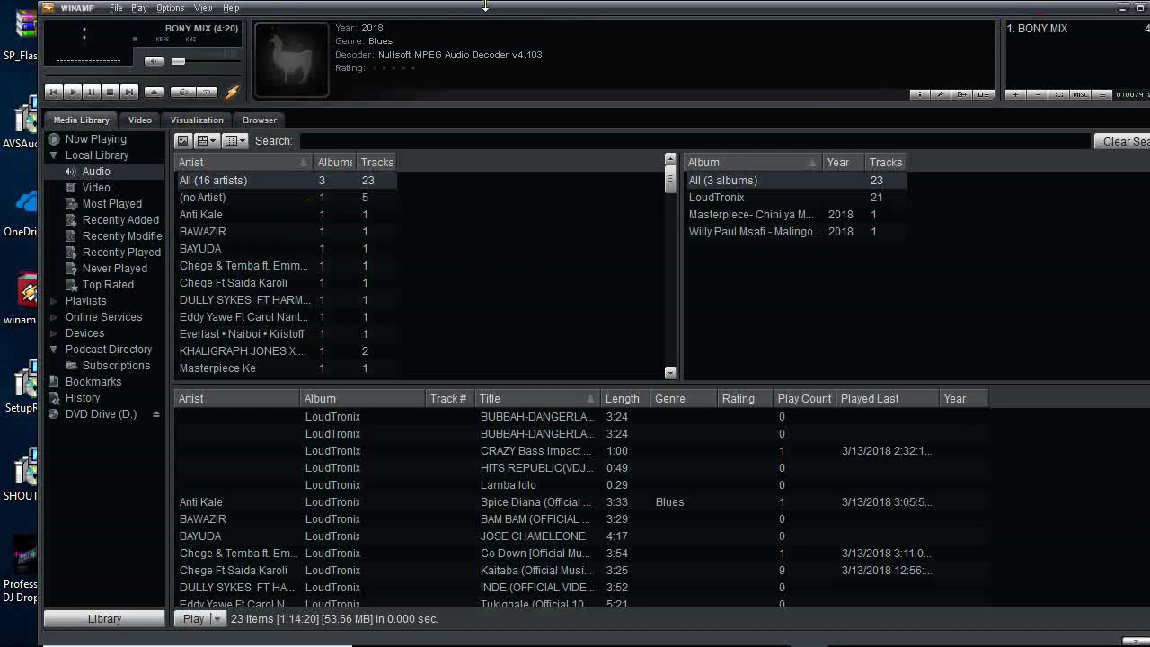
Load the track Amani By Nikoo from the music folder in File Explorer into Winamp and play it
drag(483, 11, 526, 11)
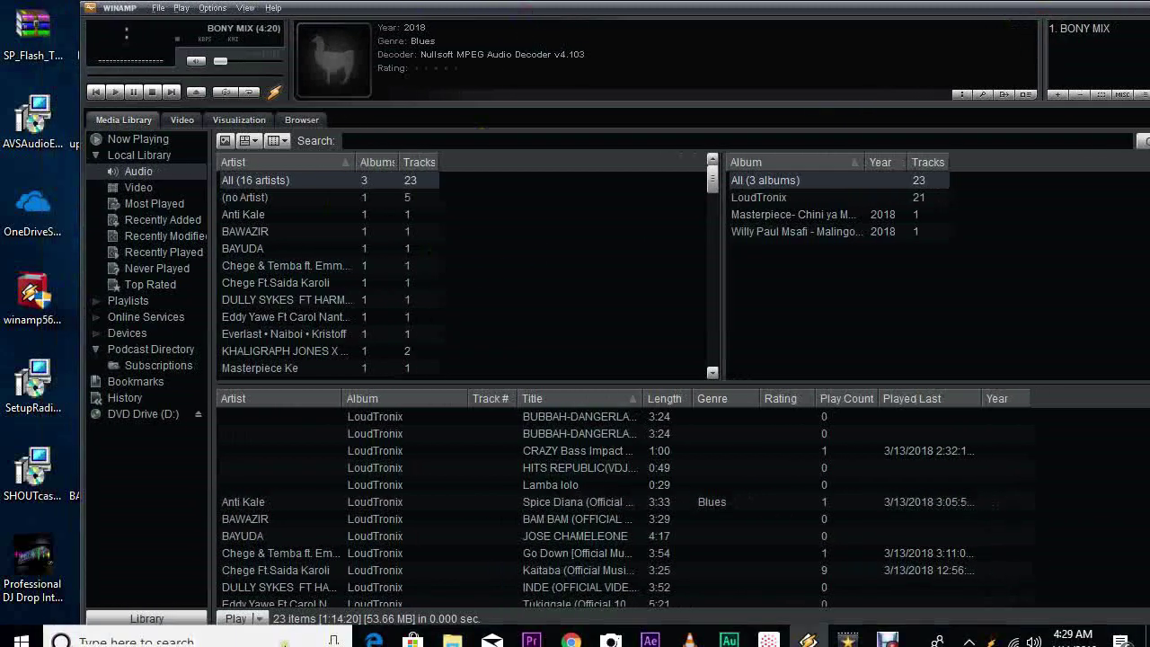
click(452, 630)
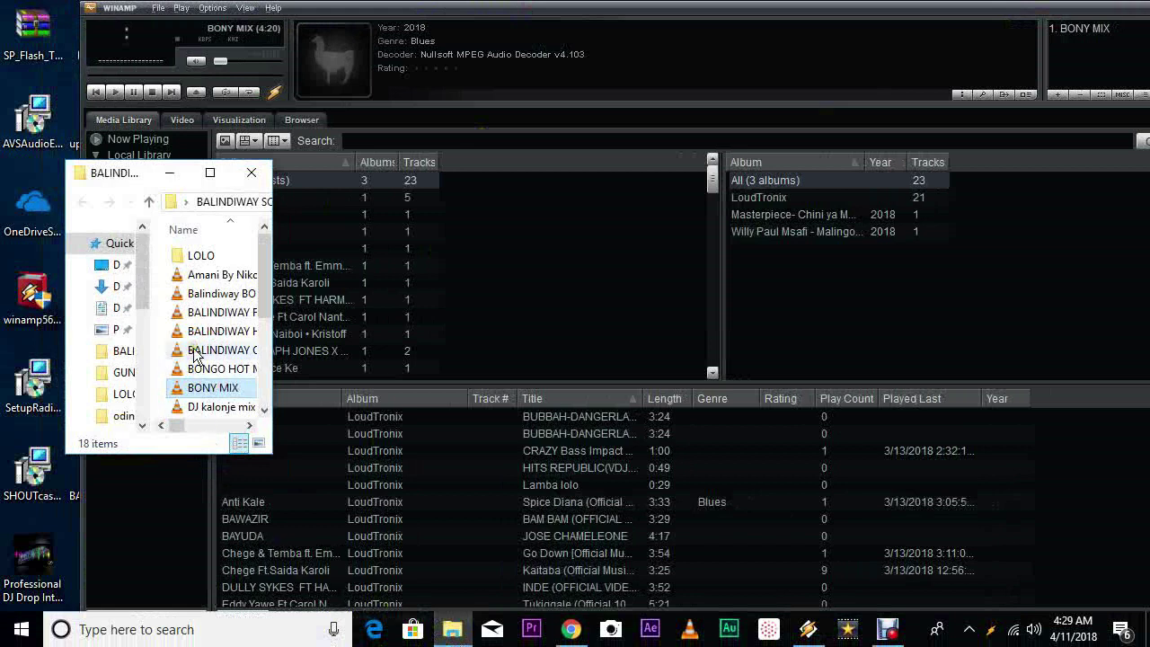
drag(216, 281, 454, 58)
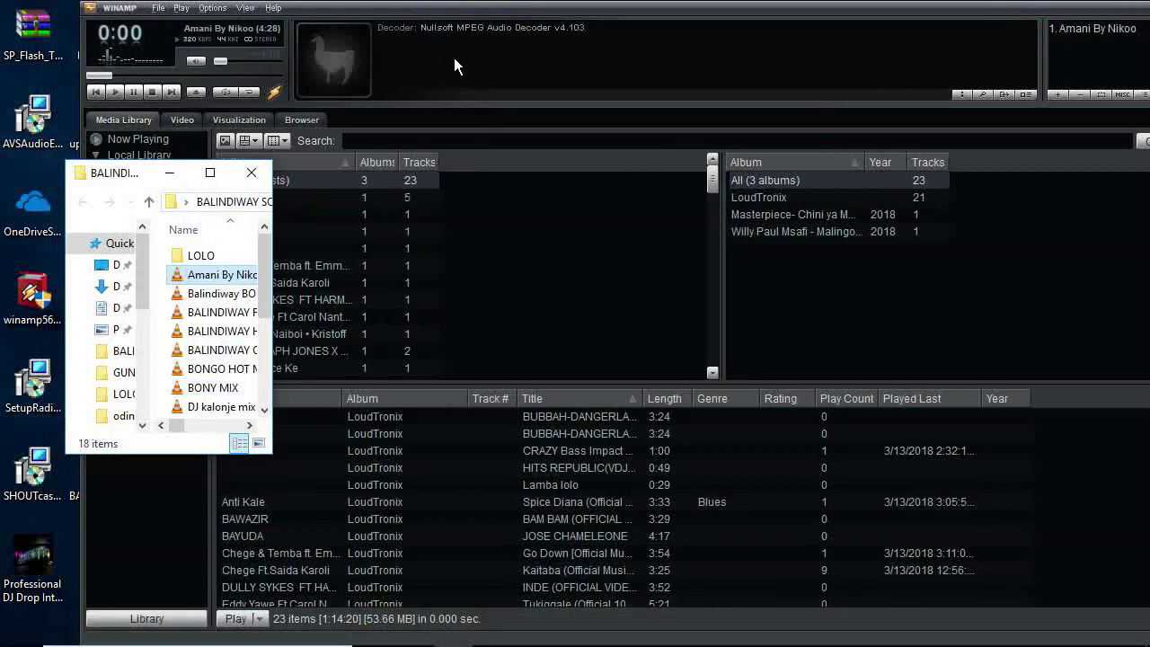
click(169, 172)
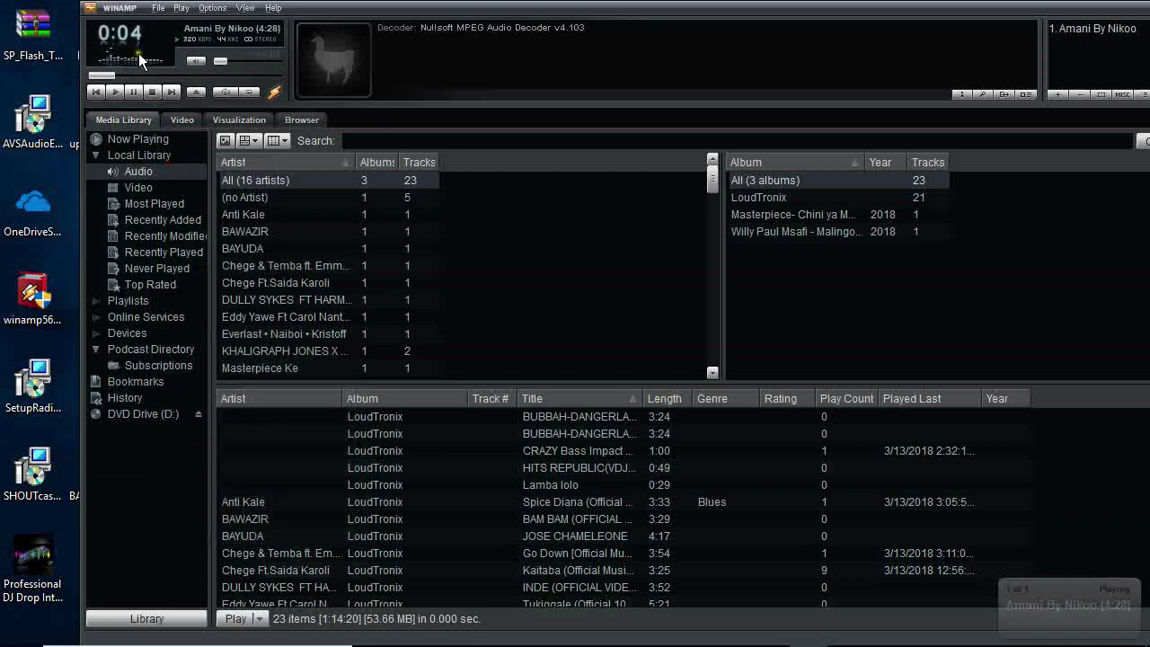
click(220, 61)
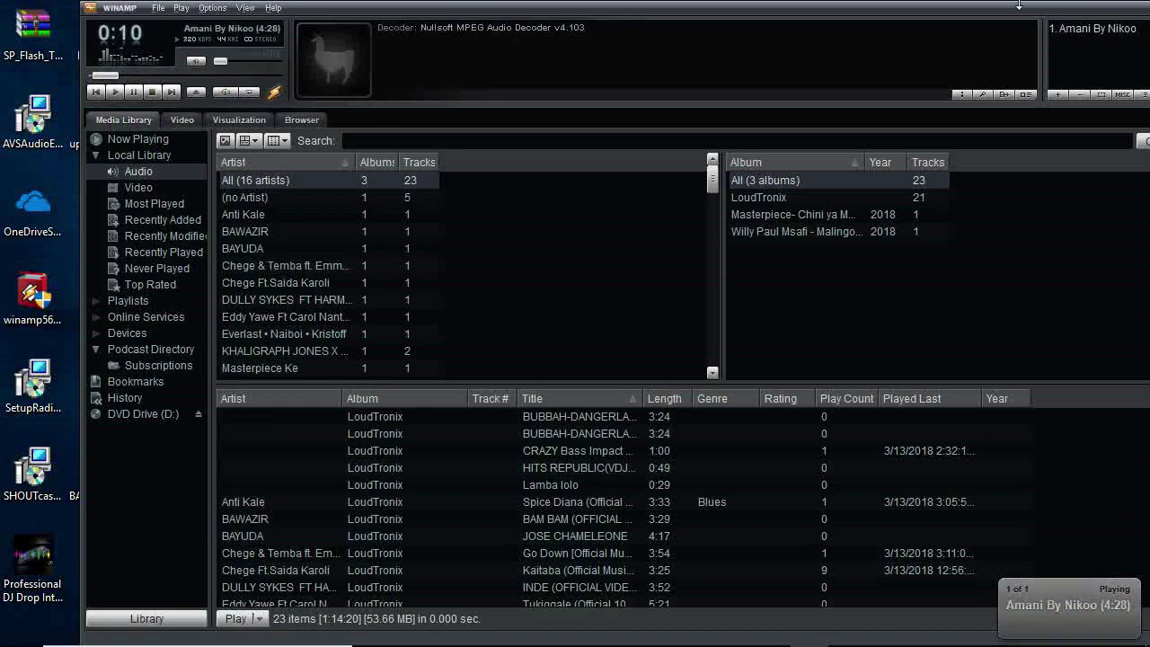
Move the Winamp window fully into view, switch to MyRadioStream in Chrome and test starting and stopping the station in the Player HTML preview
drag(643, 34, 551, 34)
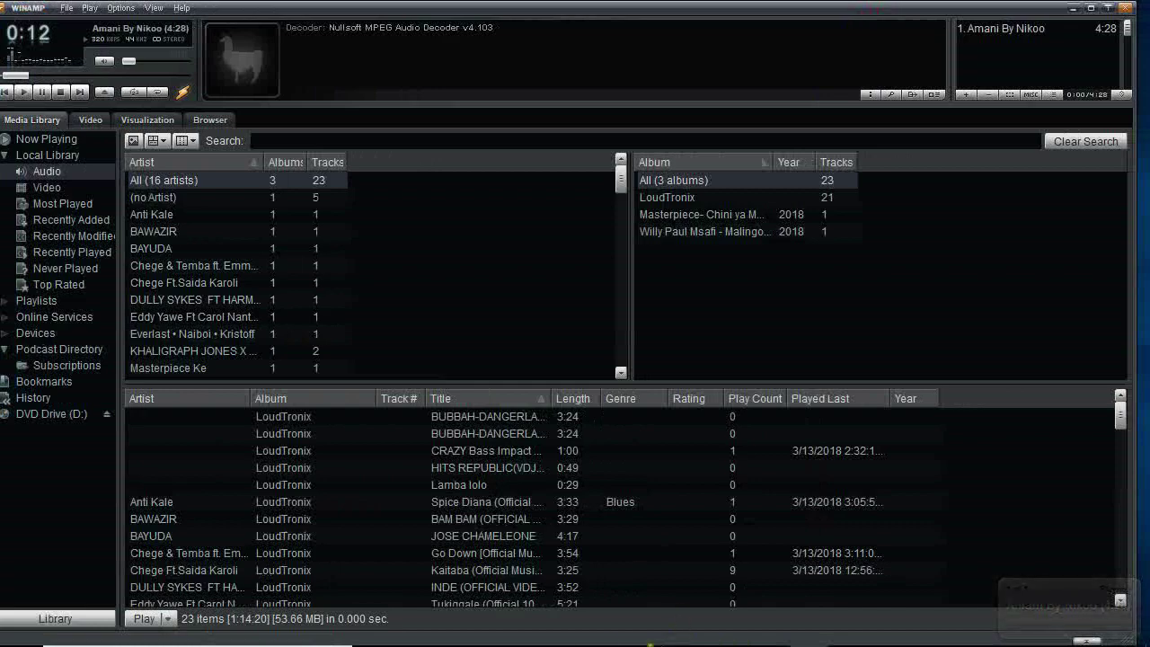
click(571, 630)
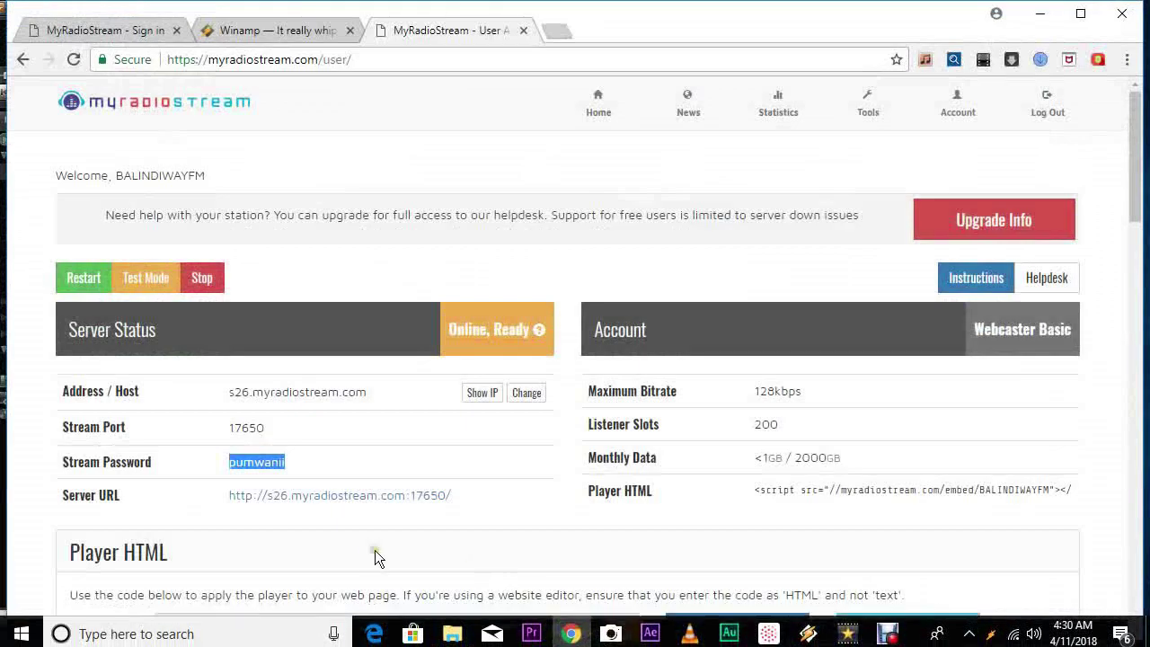
drag(637, 19, 681, 8)
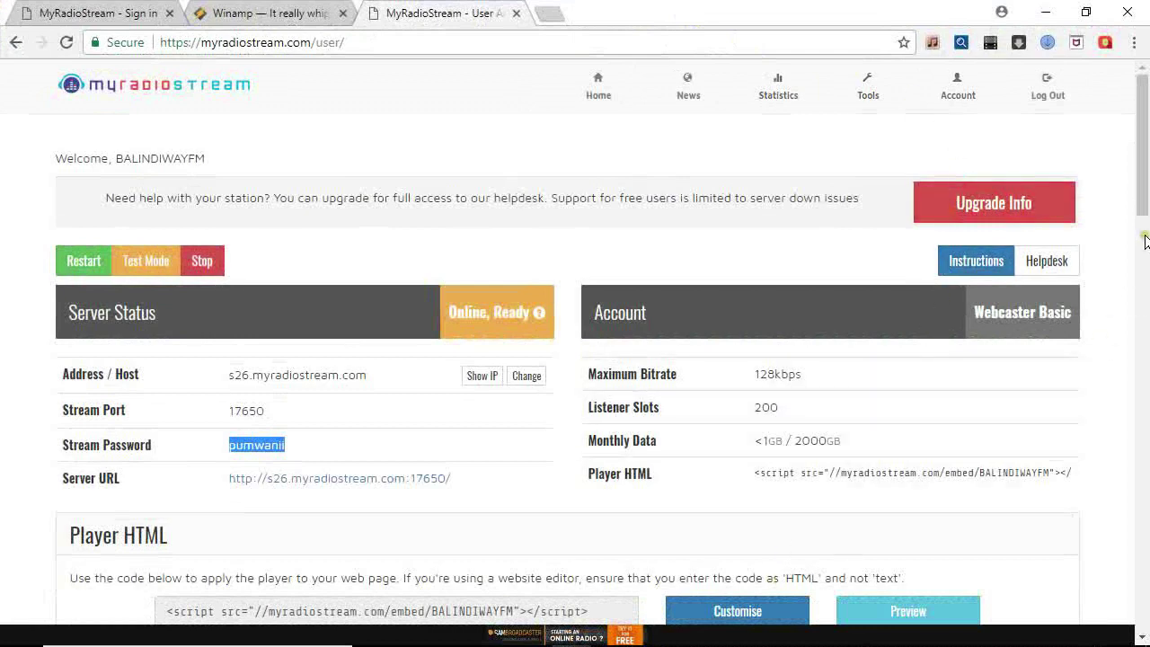
drag(1144, 142, 1144, 224)
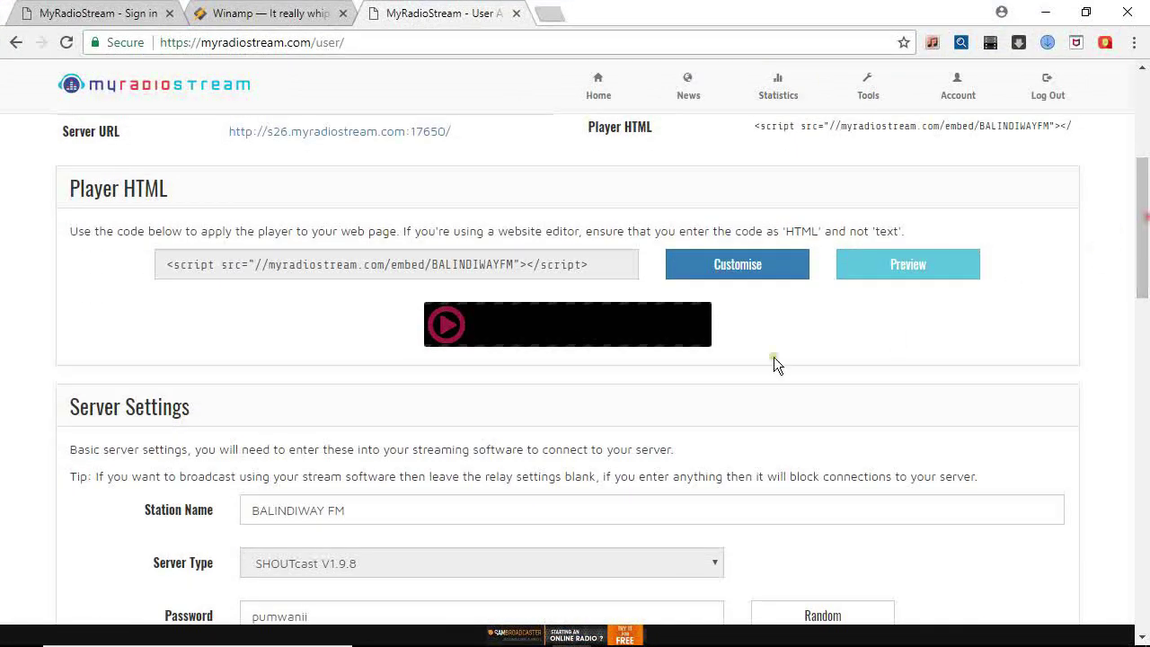
click(444, 328)
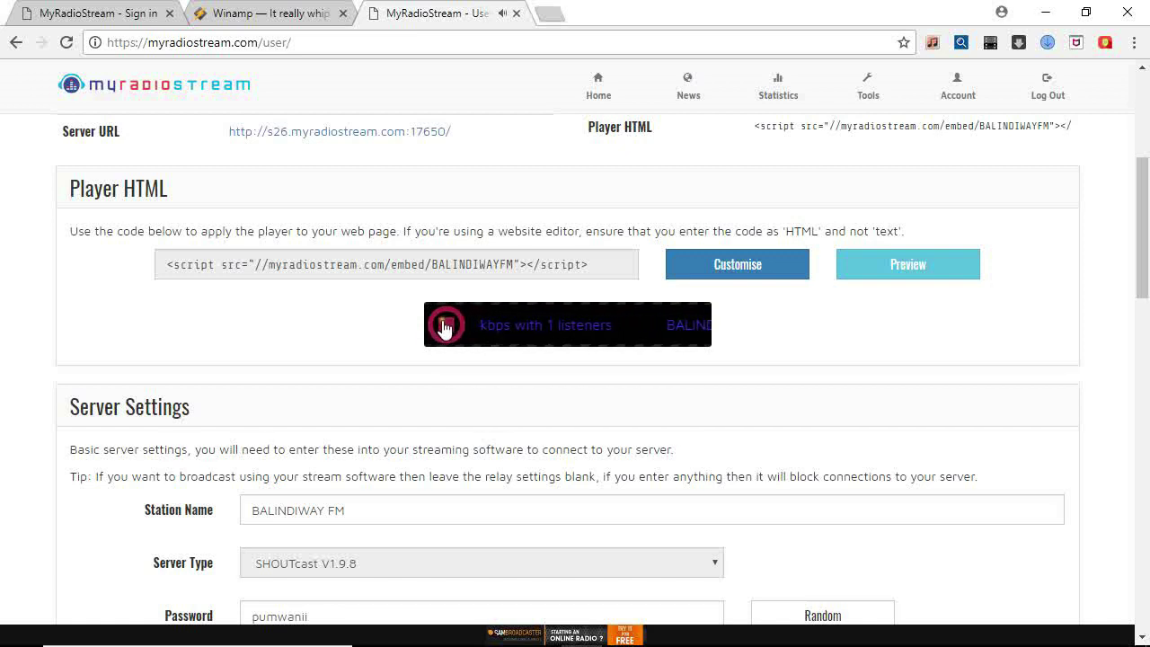
click(443, 327)
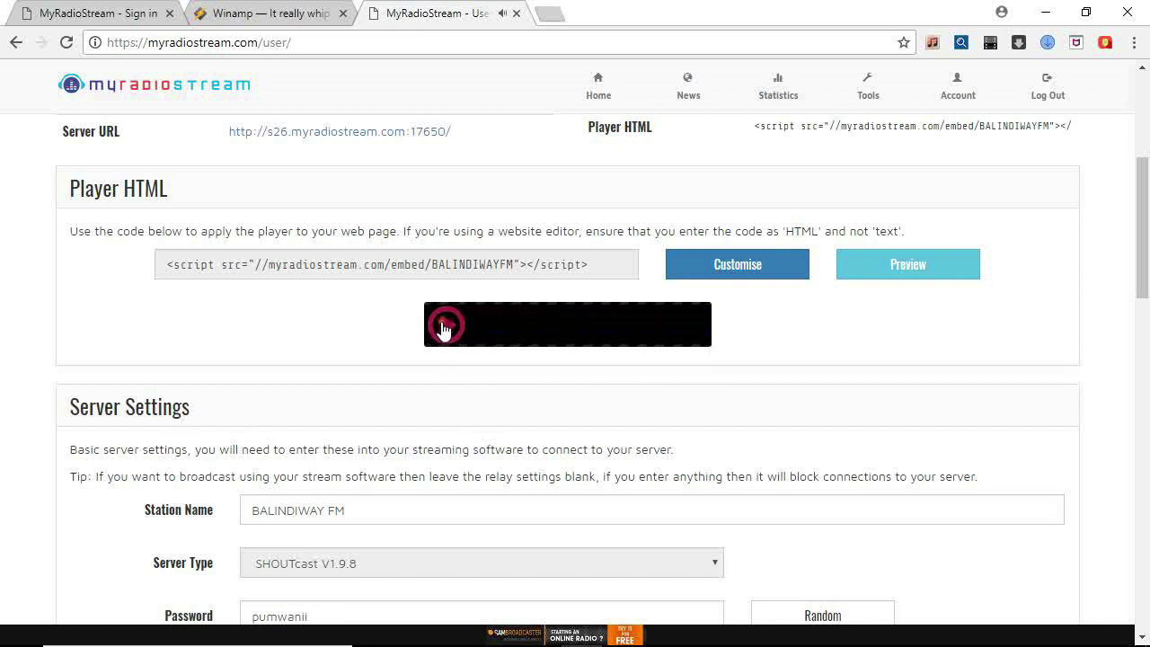
click(441, 330)
click(443, 329)
click(446, 327)
Copy the complete embed script from the Player HTML section
drag(598, 266, 157, 264)
right_click(273, 263)
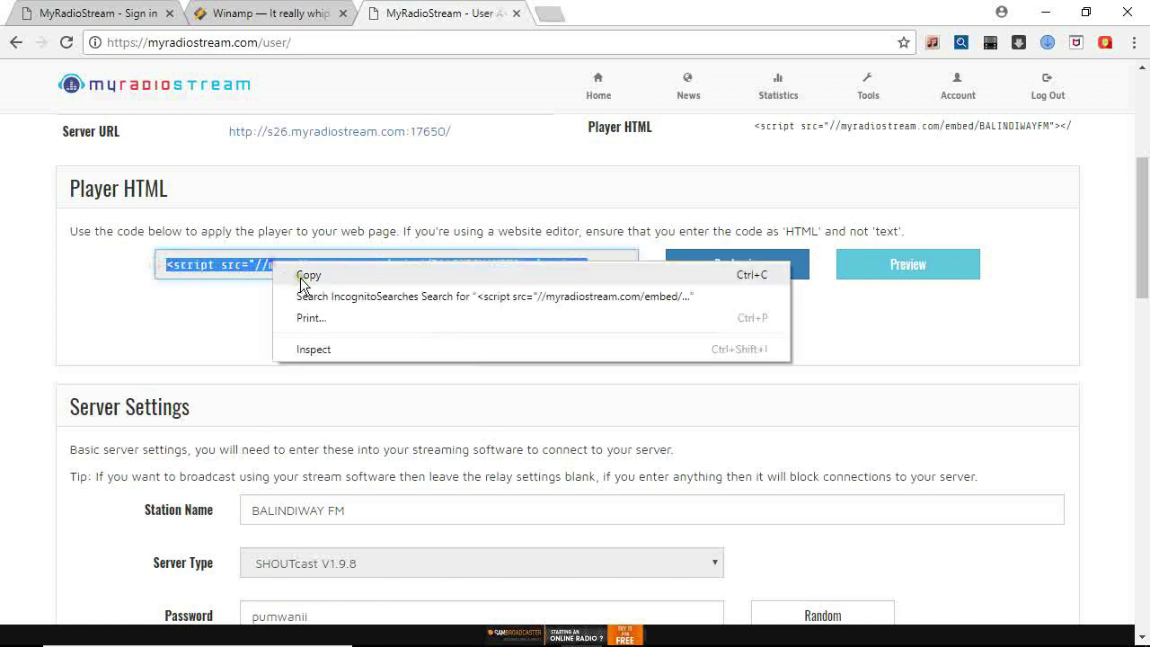
click(304, 276)
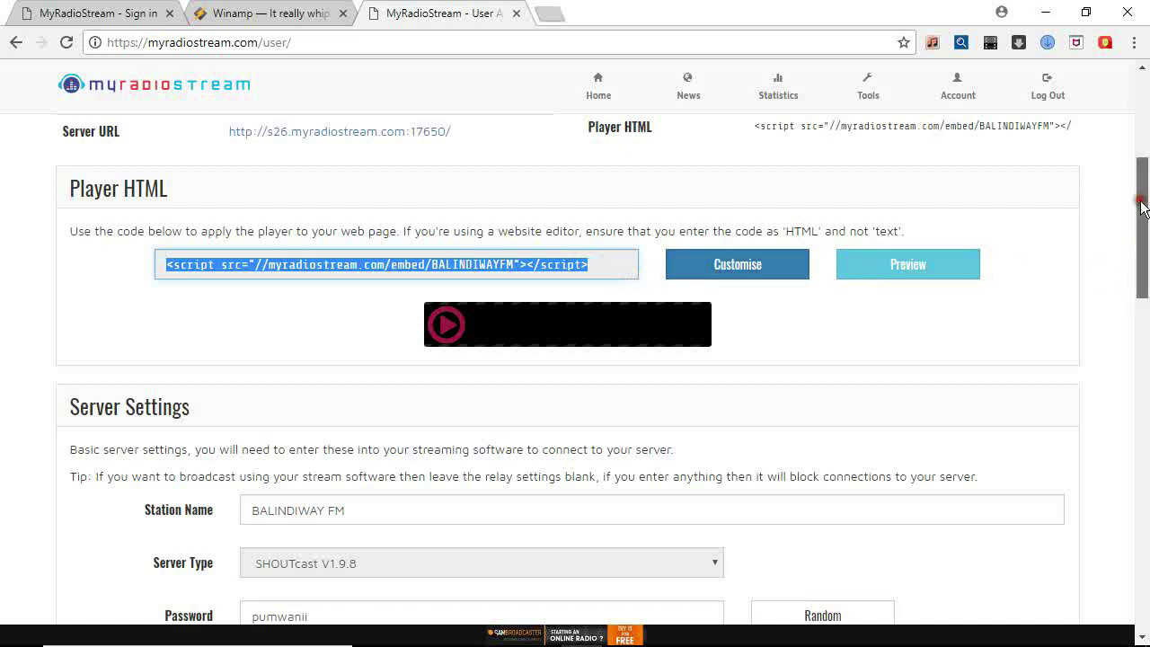
Check the direct stream links and the embedded station player's playback once more, and minimize Chrome to return to Winamp
drag(1143, 207, 1147, 369)
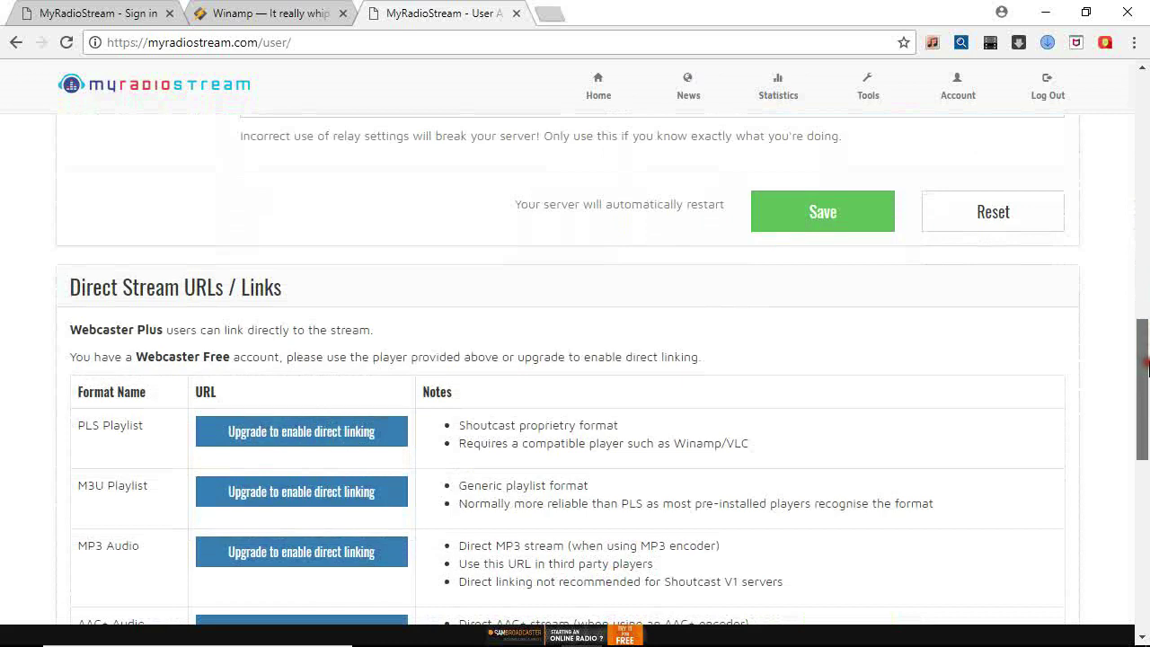
drag(1146, 368, 1142, 226)
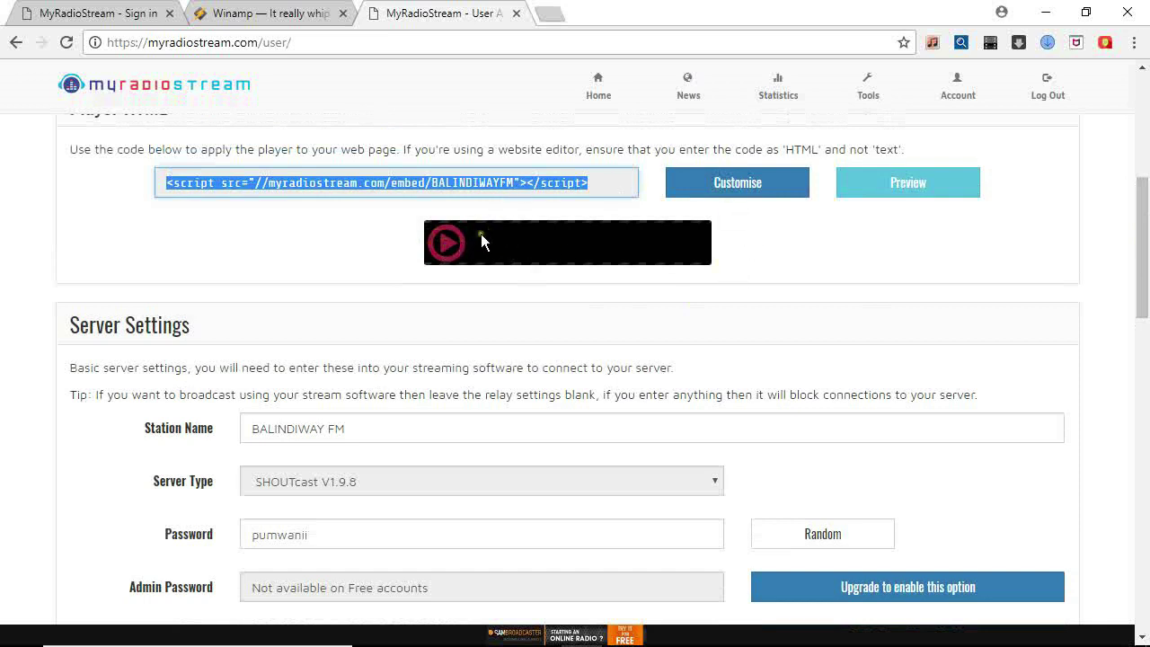
click(441, 247)
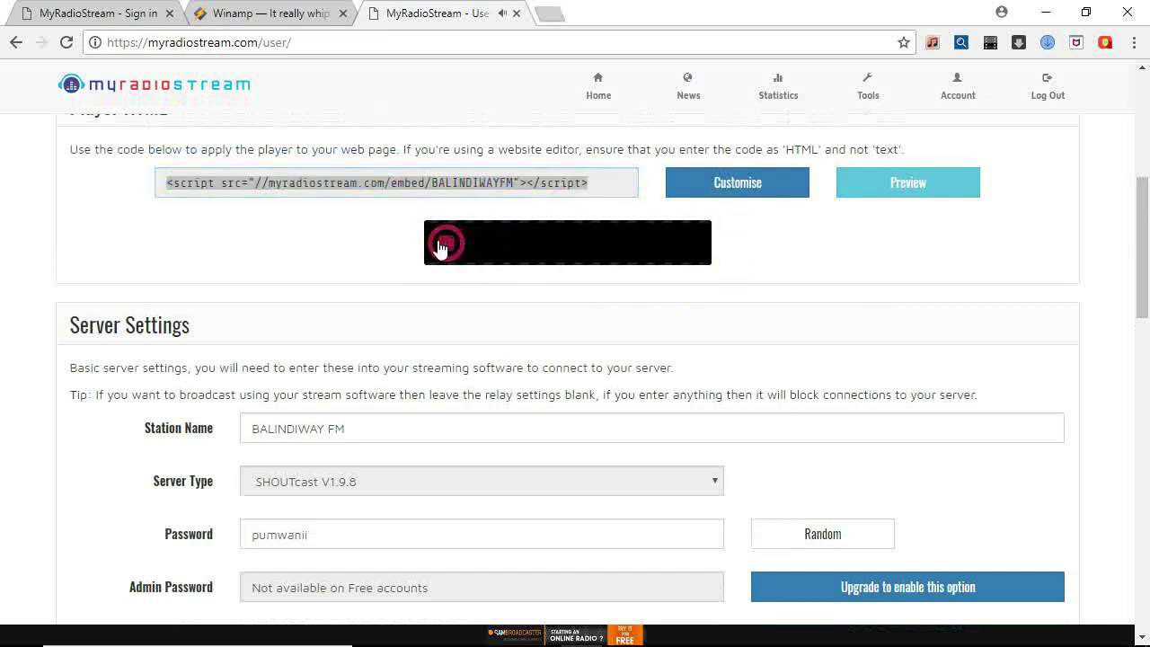
click(442, 244)
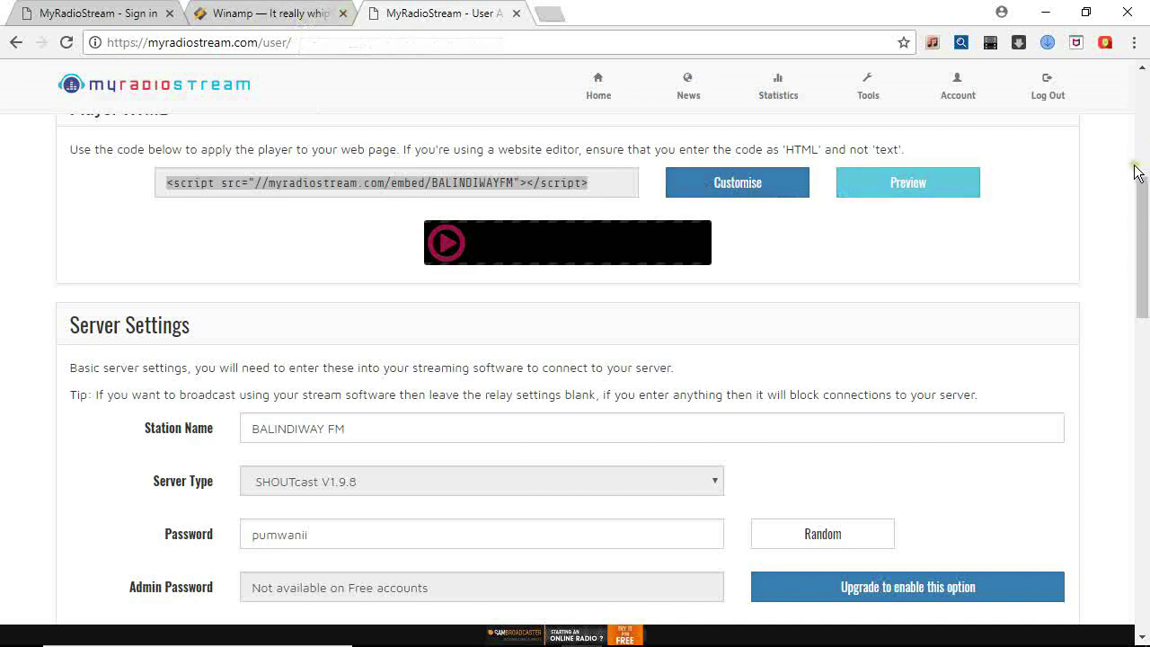
drag(1138, 229, 1136, 81)
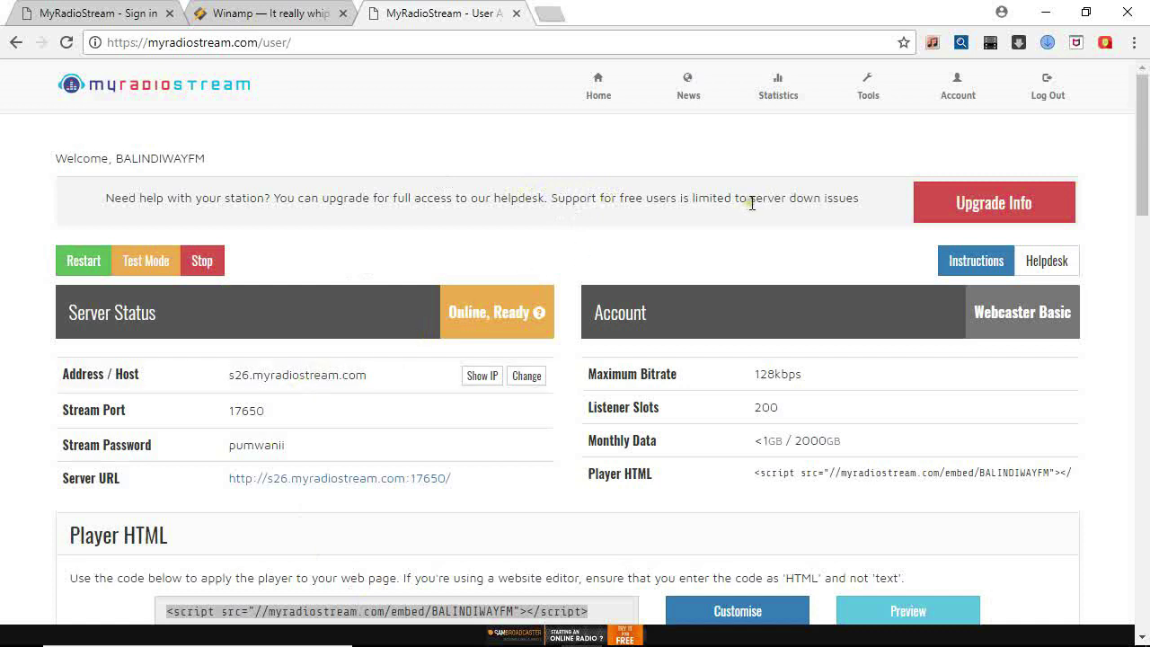
click(1045, 12)
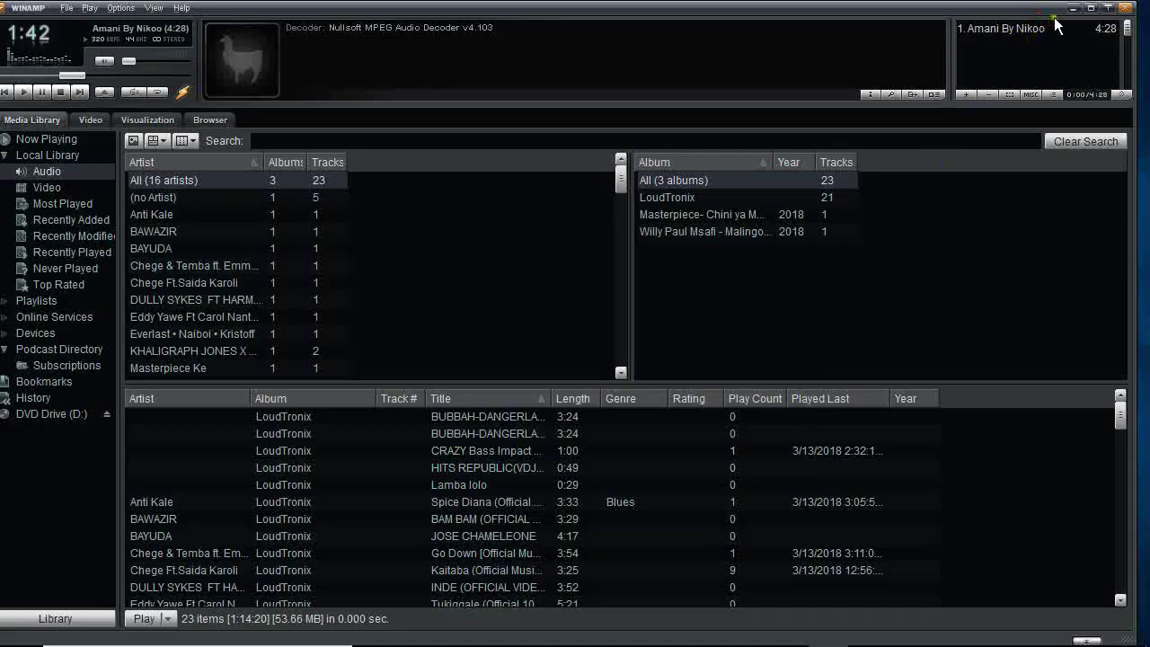